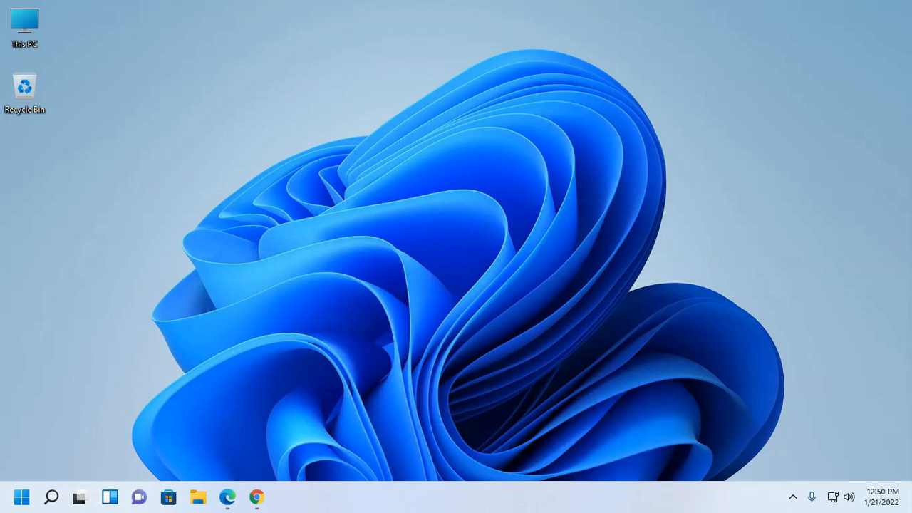
Start a new GitHub repository named myfirstproject from the + menu.
{"action": "left_click", "coordinate": [227, 496]}
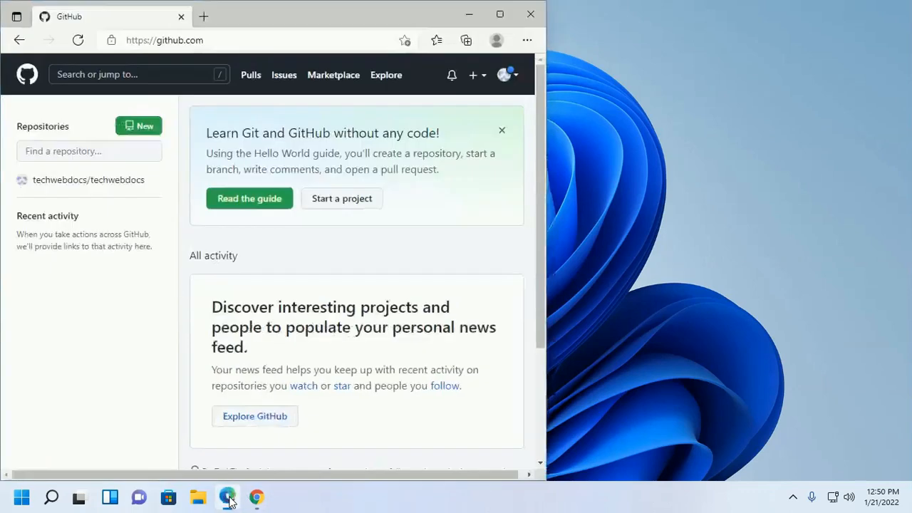
{"action": "left_click", "coordinate": [483, 77]}
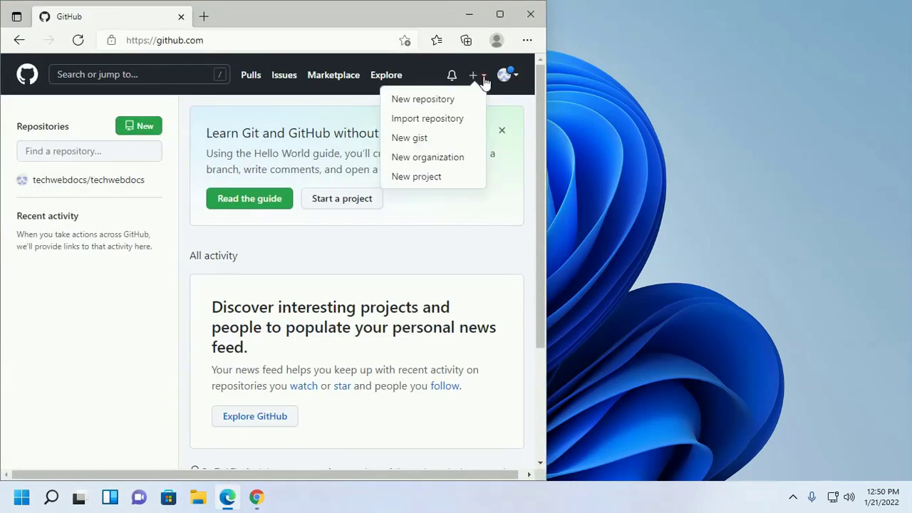
{"action": "left_click", "coordinate": [425, 100]}
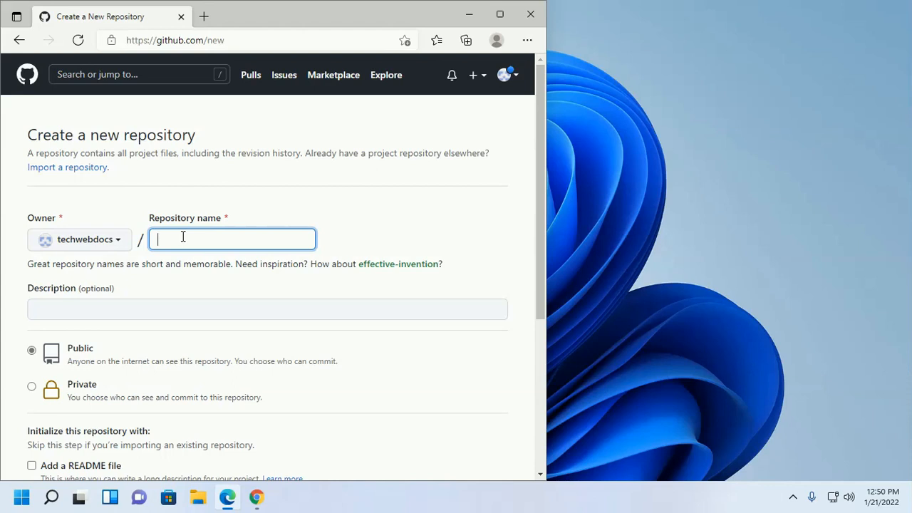
{"action": "type", "text": "my"}
{"action": "type", "text": "first"}
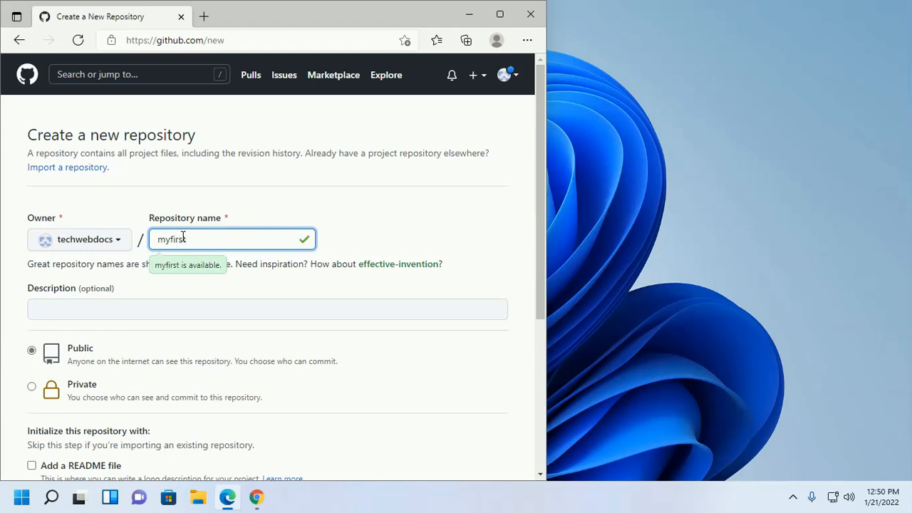
{"action": "type", "text": "project"}
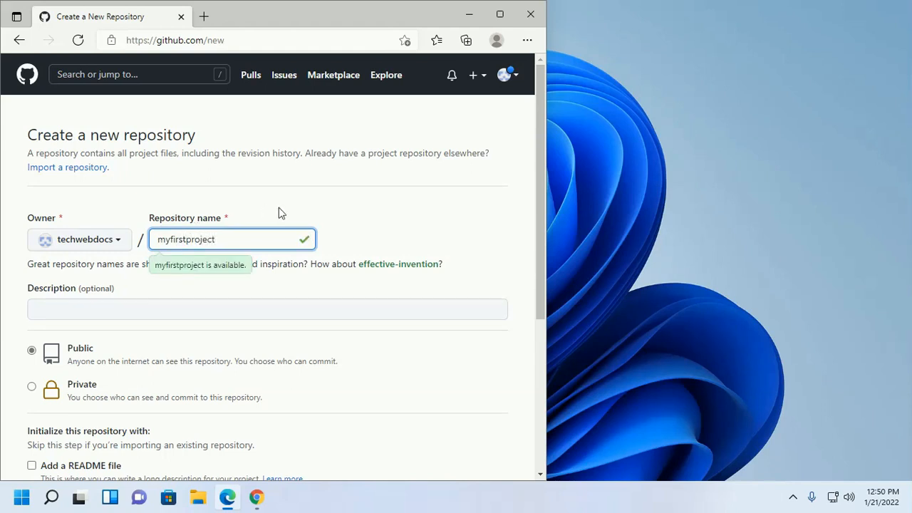
{"action": "left_click", "coordinate": [349, 203]}
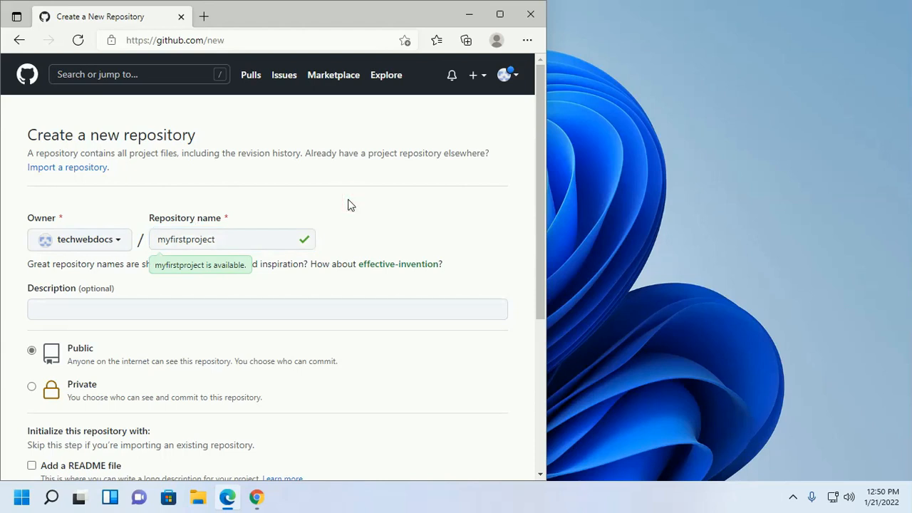
Bring the GitHub Docs import guide alongside and create the myfirstproject repository.
{"action": "left_click", "coordinate": [258, 497]}
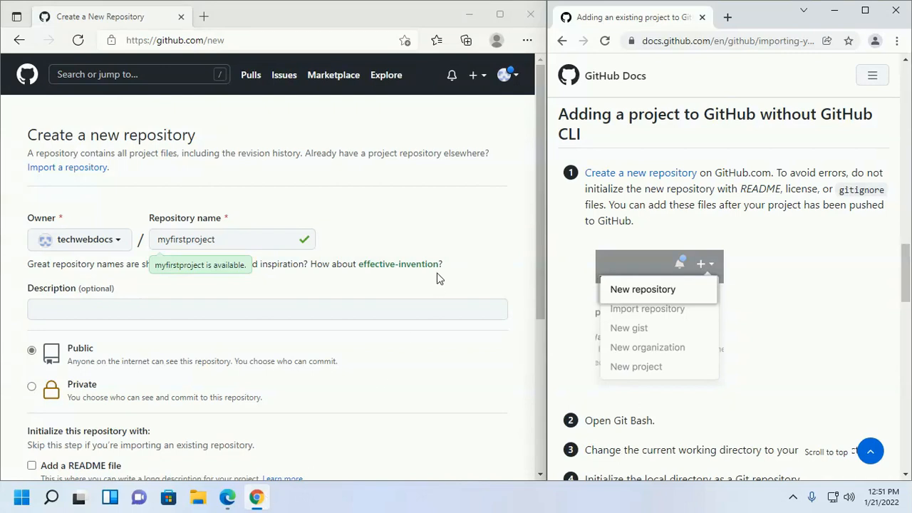
{"action": "left_click", "coordinate": [376, 201]}
{"action": "scroll", "coordinate": [373, 198], "scroll_direction": "down", "scroll_amount": 5}
{"action": "scroll", "coordinate": [363, 196], "scroll_direction": "down", "scroll_amount": 1}
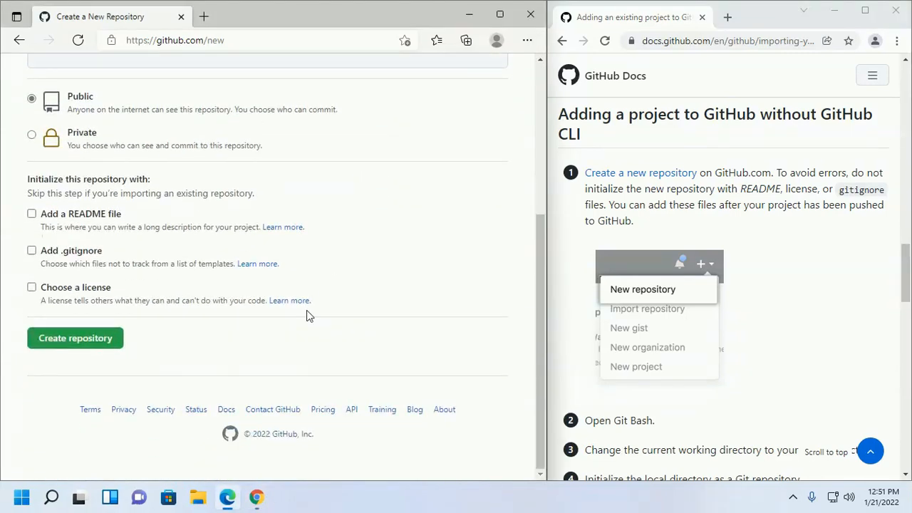
{"action": "left_click", "coordinate": [60, 342]}
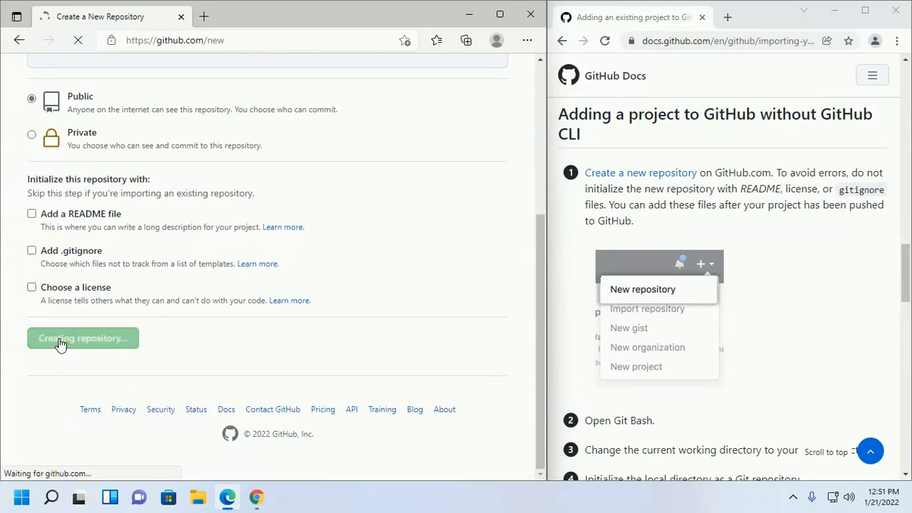
Launch Git Bash maximized at the home folder with the Docs guide beside it.
{"action": "left_click", "coordinate": [832, 10]}
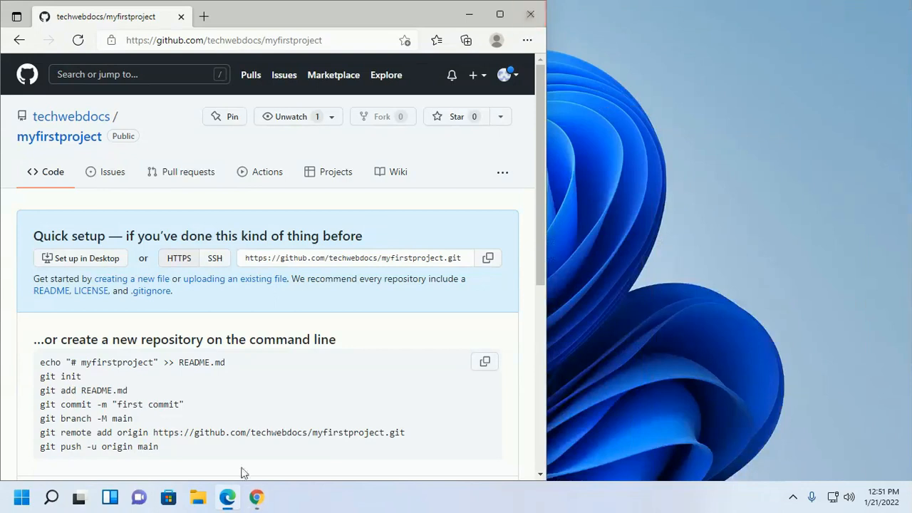
{"action": "left_click", "coordinate": [22, 497]}
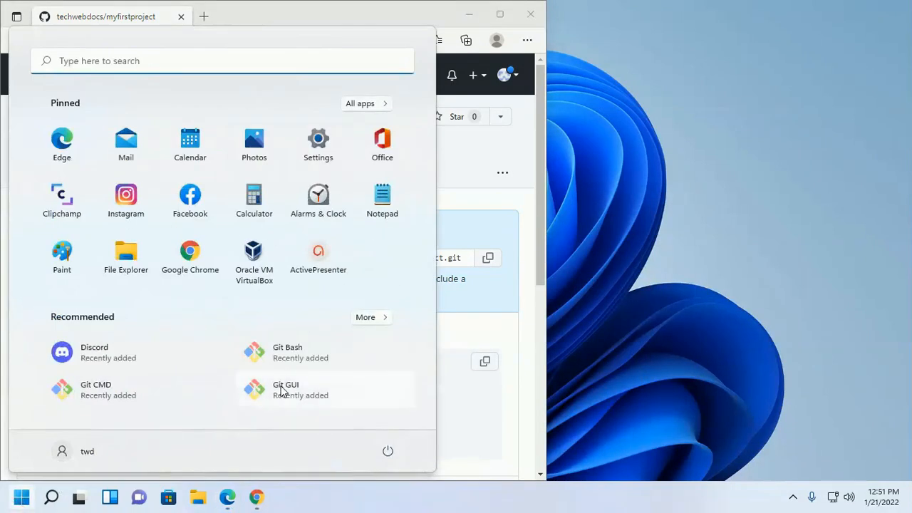
{"action": "left_click", "coordinate": [277, 350]}
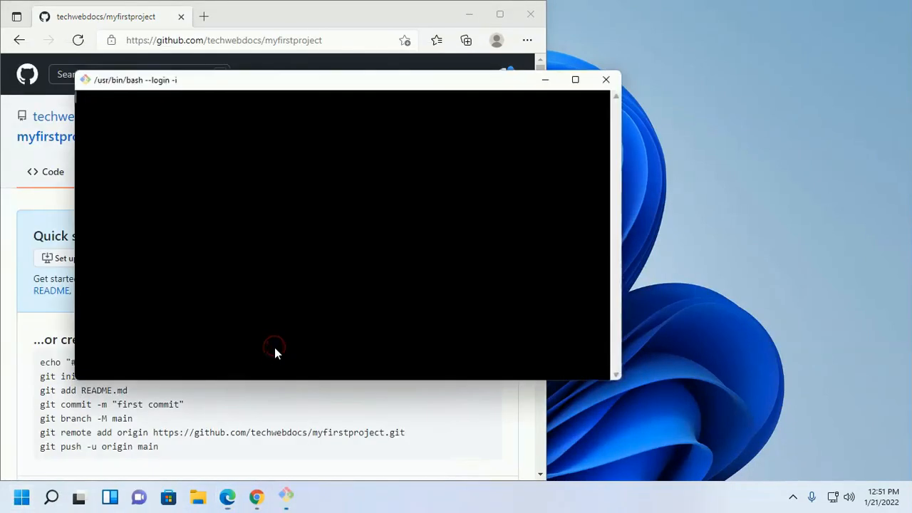
{"action": "left_click", "coordinate": [576, 80]}
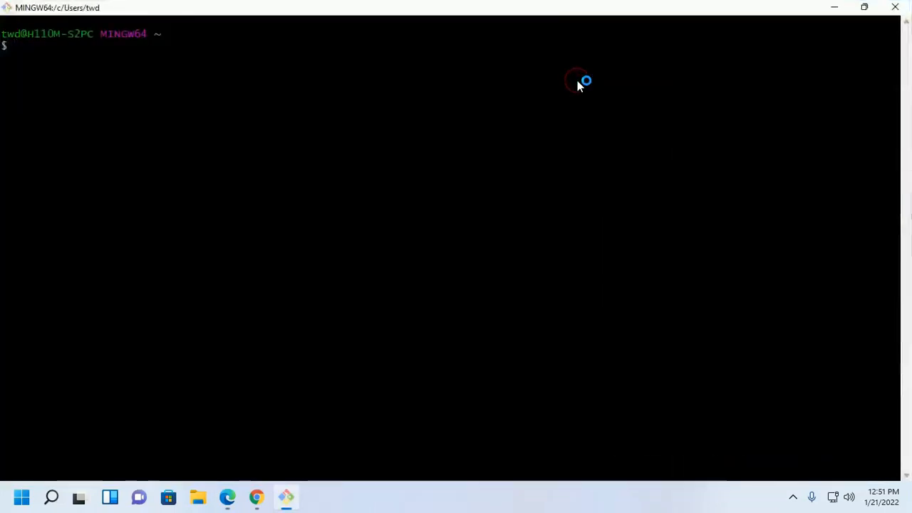
{"action": "left_click", "coordinate": [257, 497]}
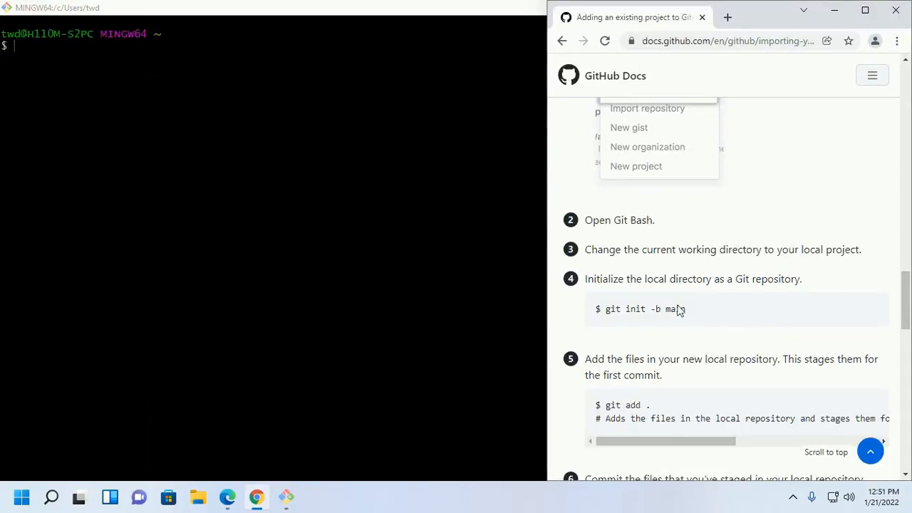
Move into Desktop, create the myproject folder, and change into it.
{"action": "double_click", "coordinate": [352, 8]}
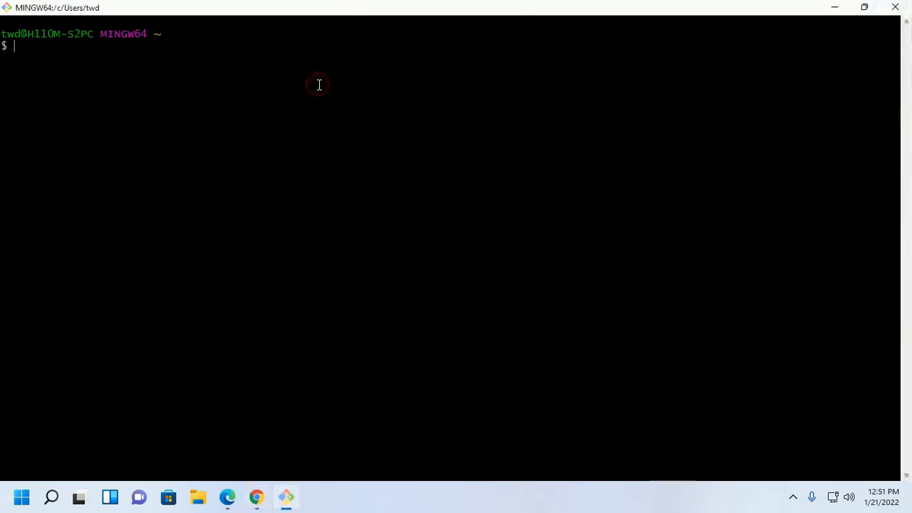
{"action": "type", "text": "cd De"}
{"action": "key", "text": "Tab"}
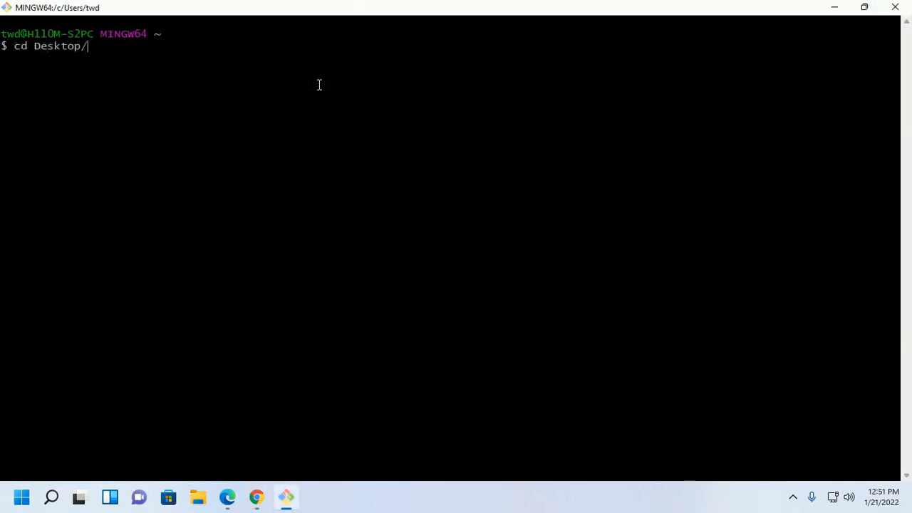
{"action": "key", "text": "Return"}
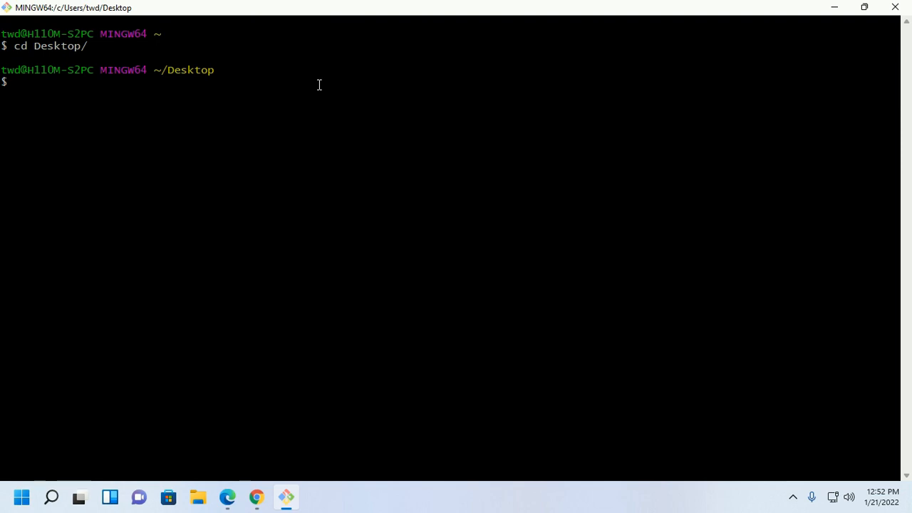
{"action": "type", "text": "mkdir "}
{"action": "type", "text": "my"}
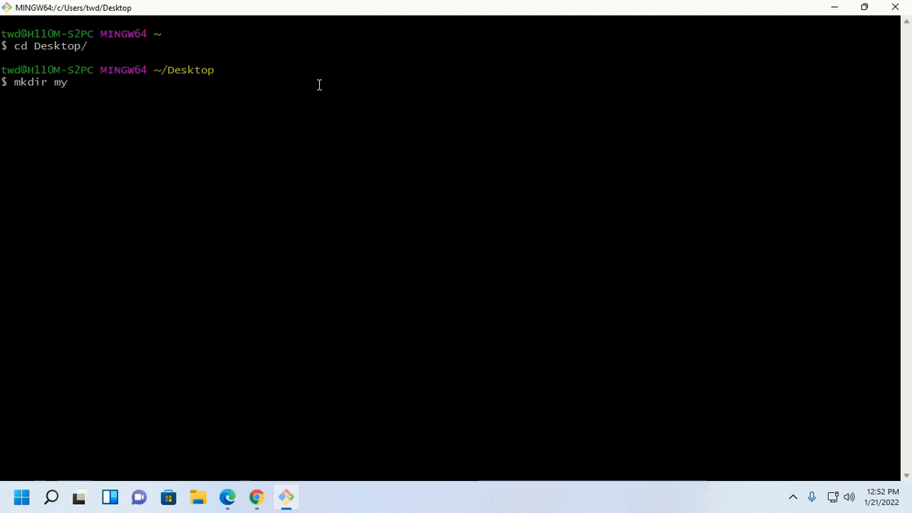
{"action": "type", "text": "projec"}
{"action": "type", "text": "t"}
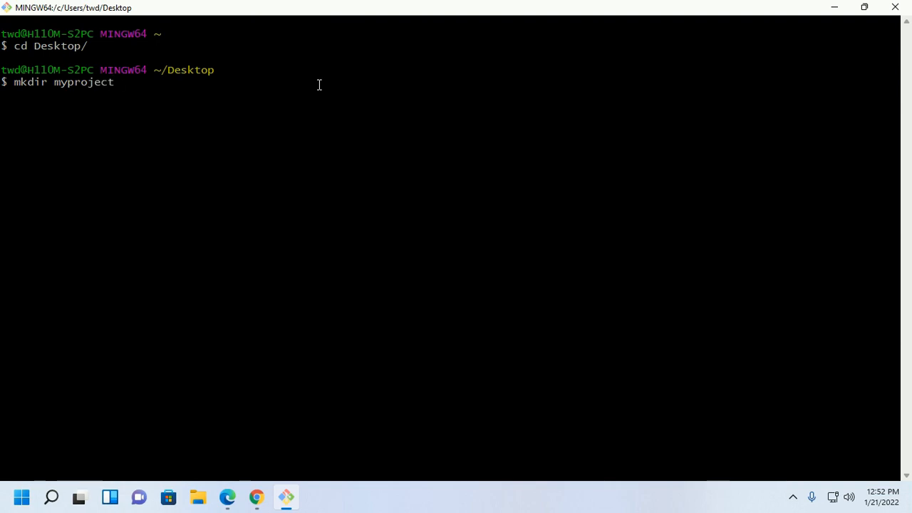
{"action": "key", "text": "Return"}
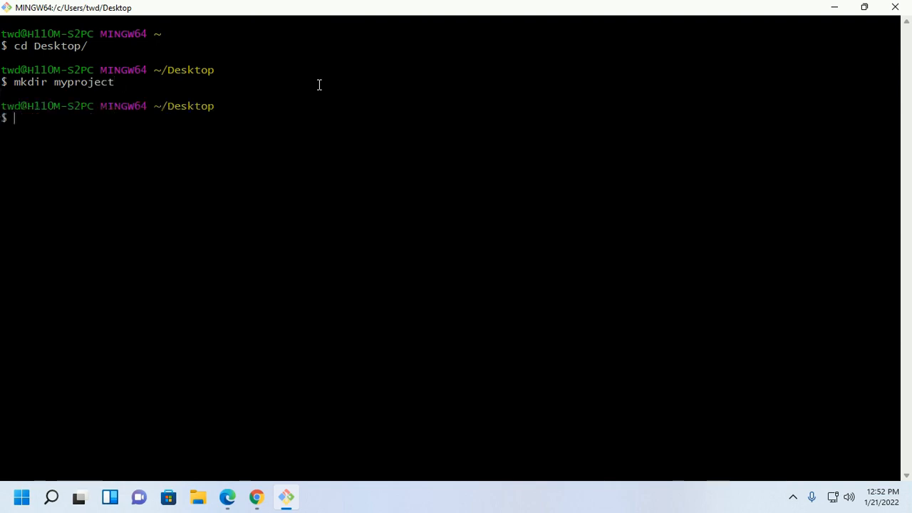
{"action": "type", "text": "cd "}
{"action": "type", "text": "my"}
{"action": "key", "text": "Tab"}
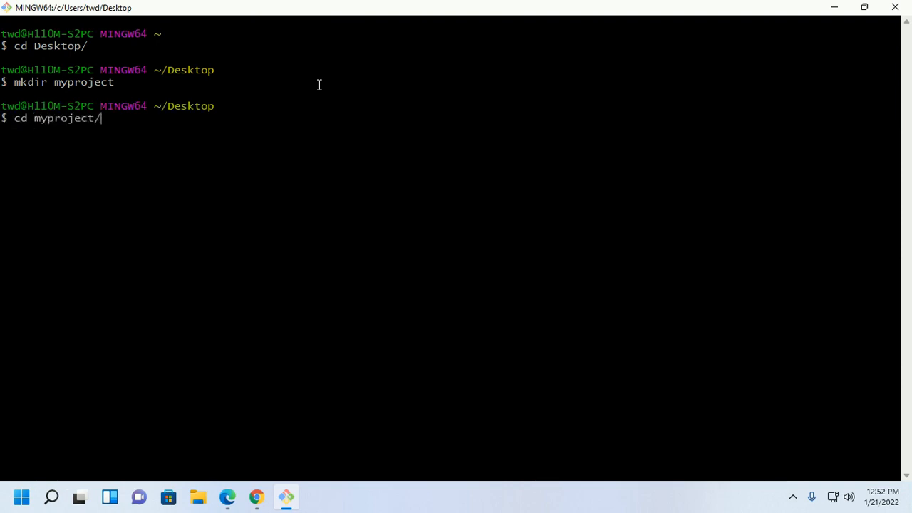
{"action": "key", "text": "Return"}
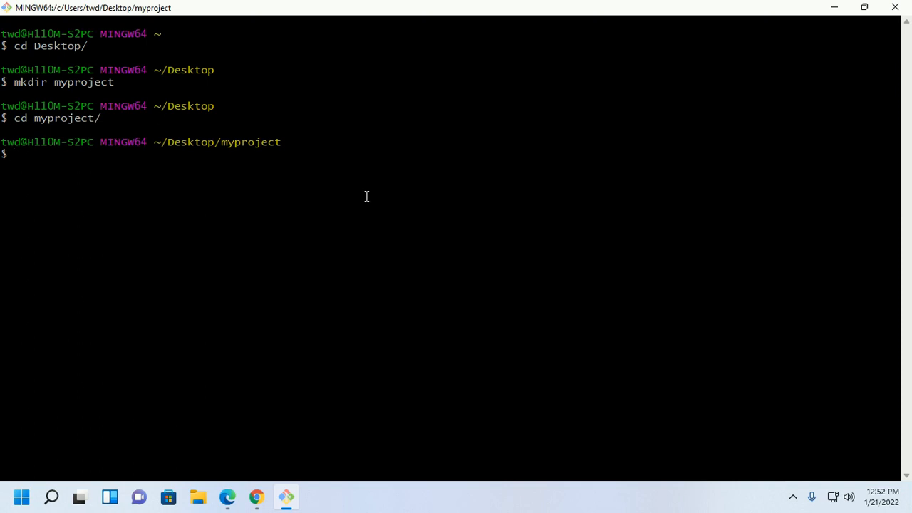
{"action": "type", "text": "note"}
{"action": "type", "text": "pad"}
{"action": "type", "text": " abo"}
{"action": "type", "text": "utme."}
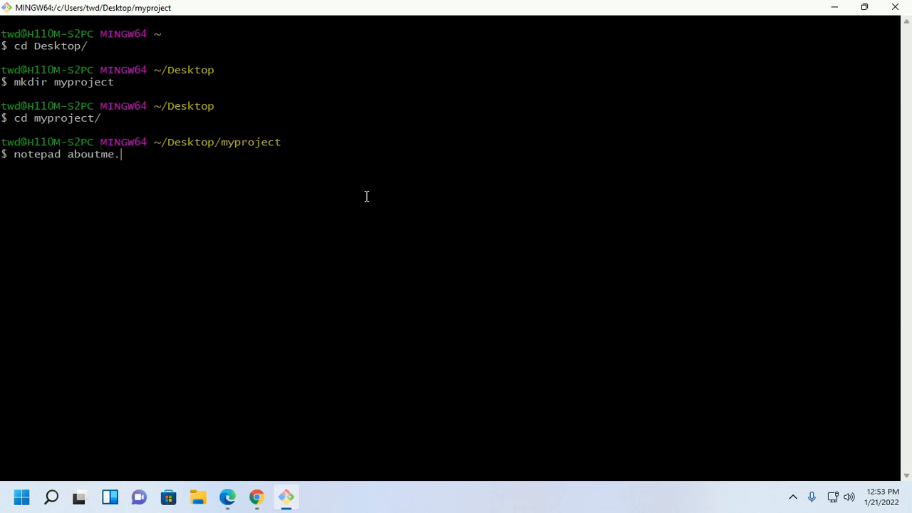
{"action": "type", "text": "txt"}
Create aboutme.txt in Notepad with a one-line name introduction and save it.
{"action": "key", "text": "Return"}
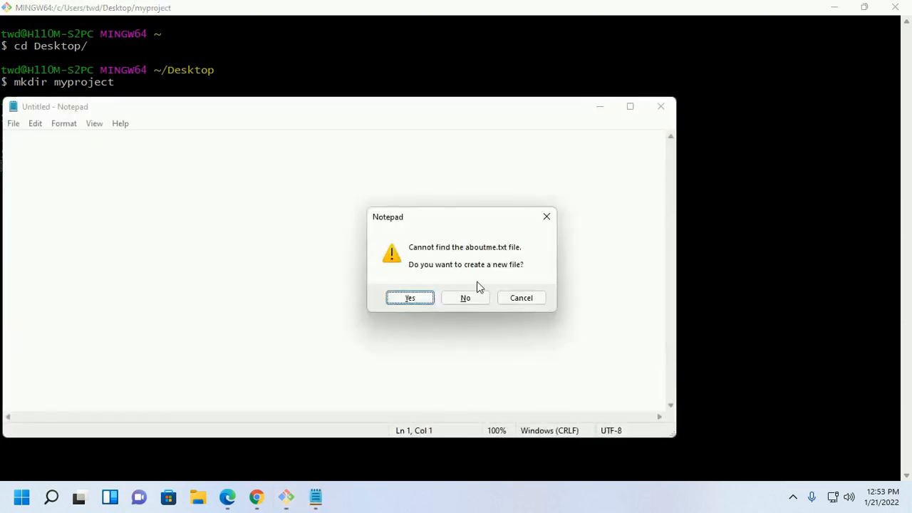
{"action": "left_click", "coordinate": [410, 297]}
{"action": "left_click_drag", "start_coordinate": [369, 108], "coordinate": [471, 110]}
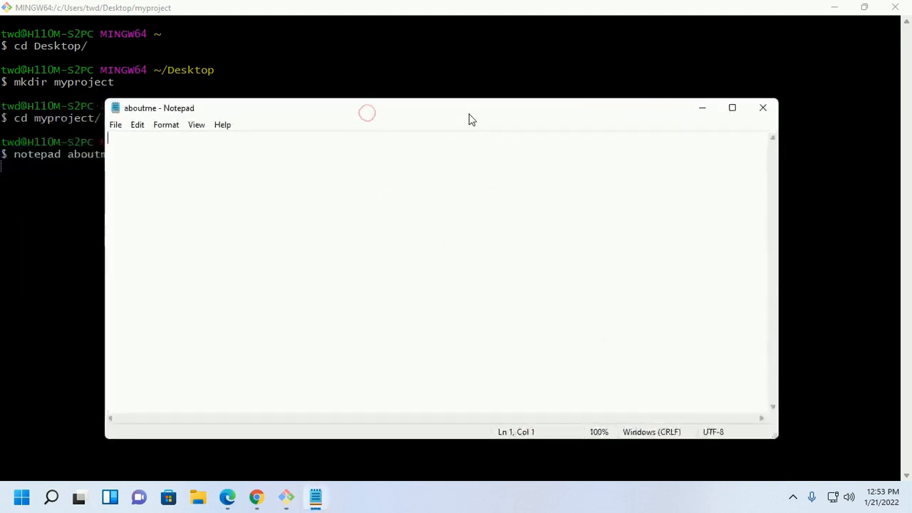
{"action": "left_click", "coordinate": [337, 142]}
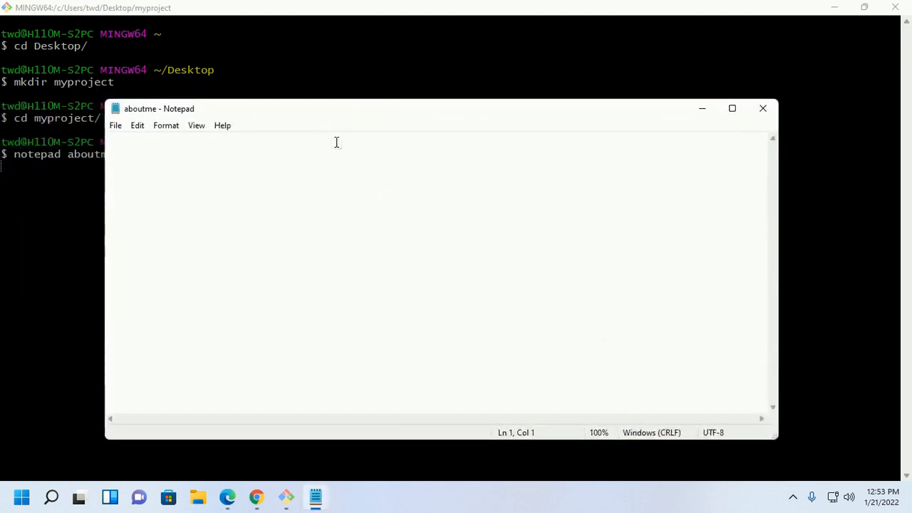
{"action": "type", "text": "My name is Mahmud"}
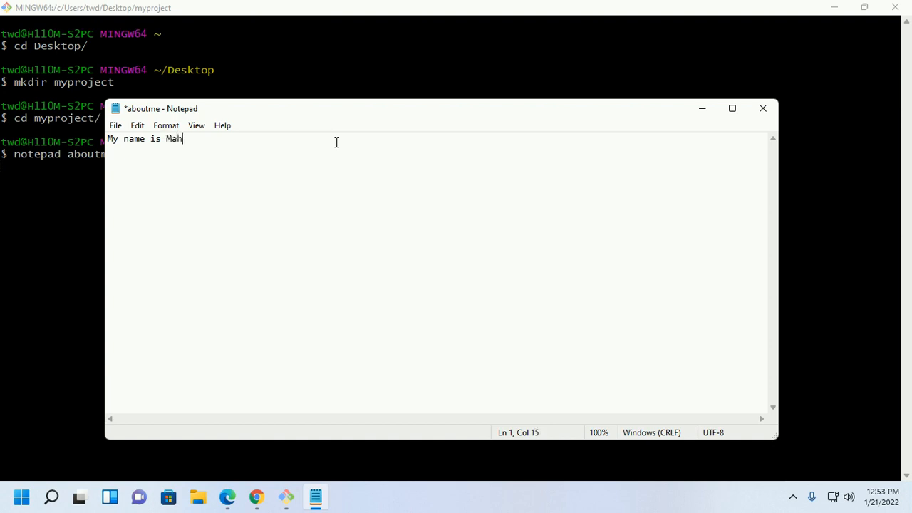
{"action": "key", "text": "ctrl+s"}
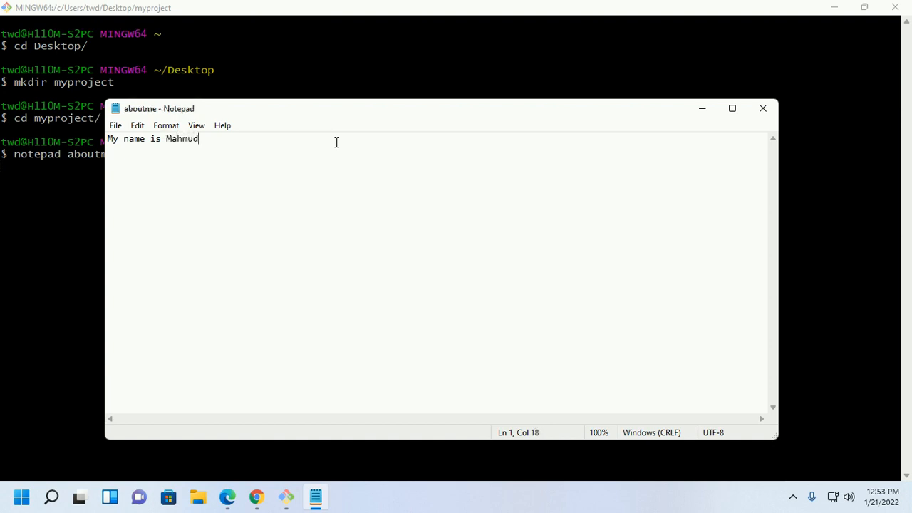
Copy 'git init -b main' from the guide and paste it at the myproject prompt.
{"action": "left_click", "coordinate": [763, 108]}
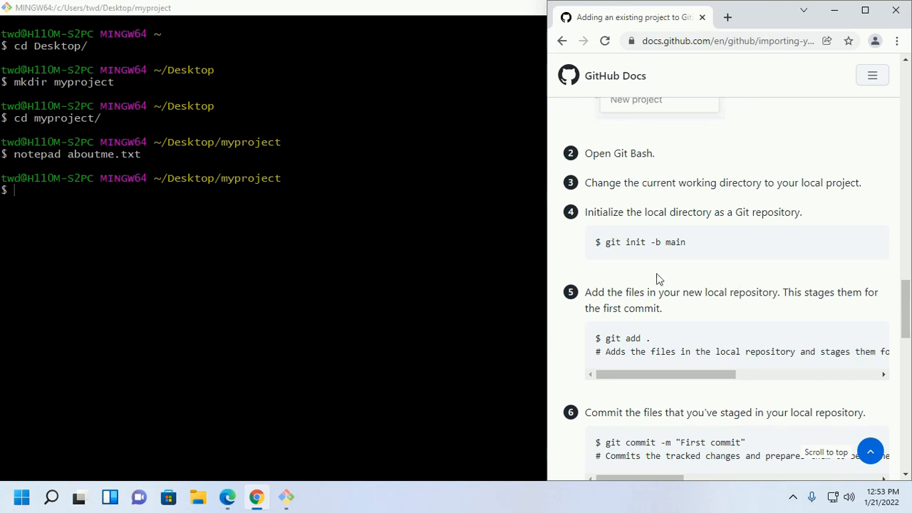
{"action": "left_click_drag", "start_coordinate": [605, 242], "coordinate": [683, 247]}
{"action": "right_click", "coordinate": [683, 247]}
{"action": "left_click", "coordinate": [712, 260]}
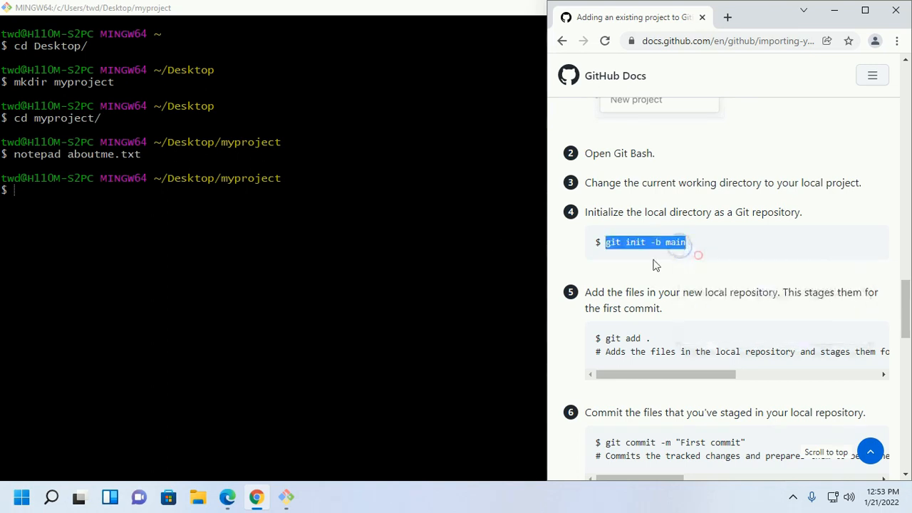
{"action": "left_click", "coordinate": [203, 238]}
{"action": "right_click", "coordinate": [191, 225]}
{"action": "left_click", "coordinate": [227, 265]}
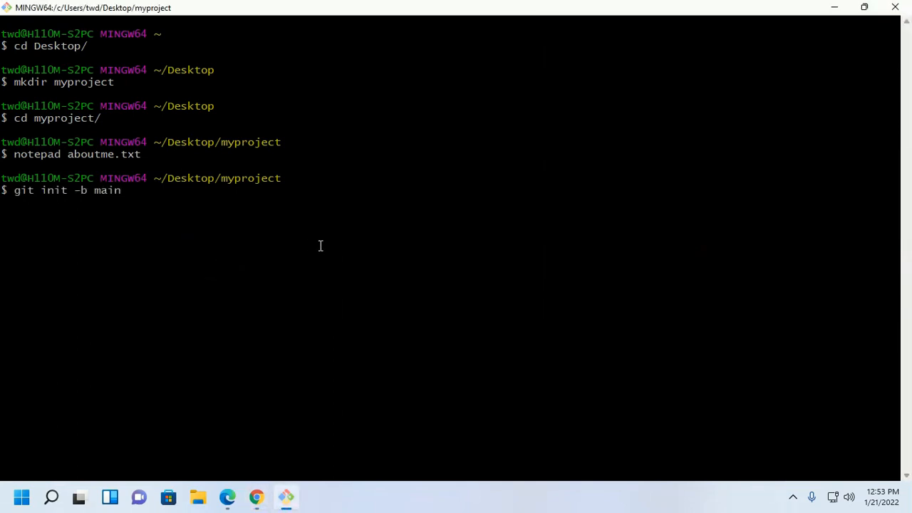
Highlight the git init and -b main parts, run it, and note the .git folder created.
{"action": "left_click_drag", "start_coordinate": [69, 191], "coordinate": [10, 191]}
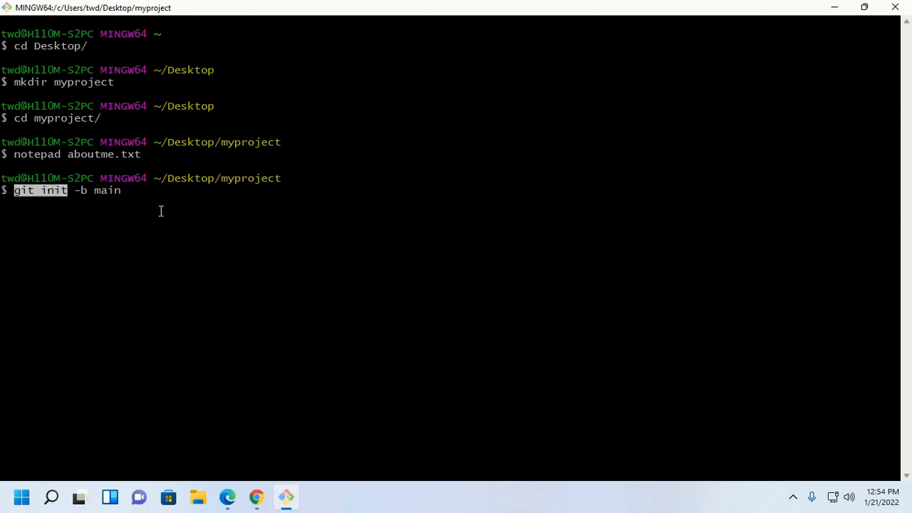
{"action": "left_click", "coordinate": [83, 199]}
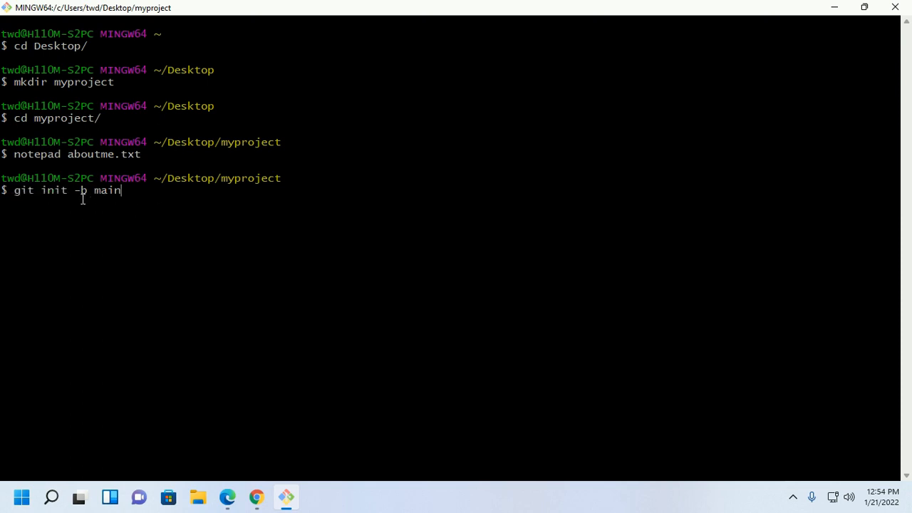
{"action": "left_click_drag", "start_coordinate": [69, 189], "coordinate": [122, 190]}
{"action": "left_click", "coordinate": [131, 191]}
{"action": "key", "text": "Return"}
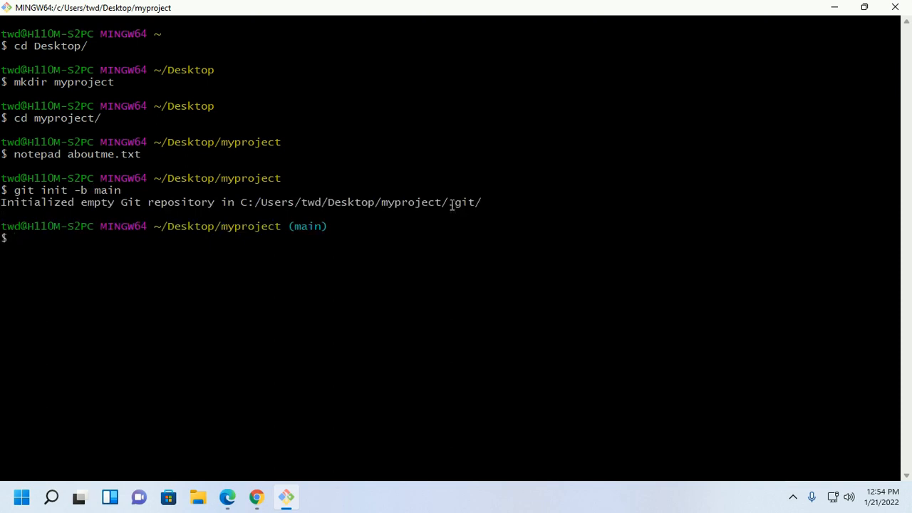
{"action": "left_click_drag", "start_coordinate": [449, 202], "coordinate": [473, 201]}
{"action": "left_click", "coordinate": [197, 496]}
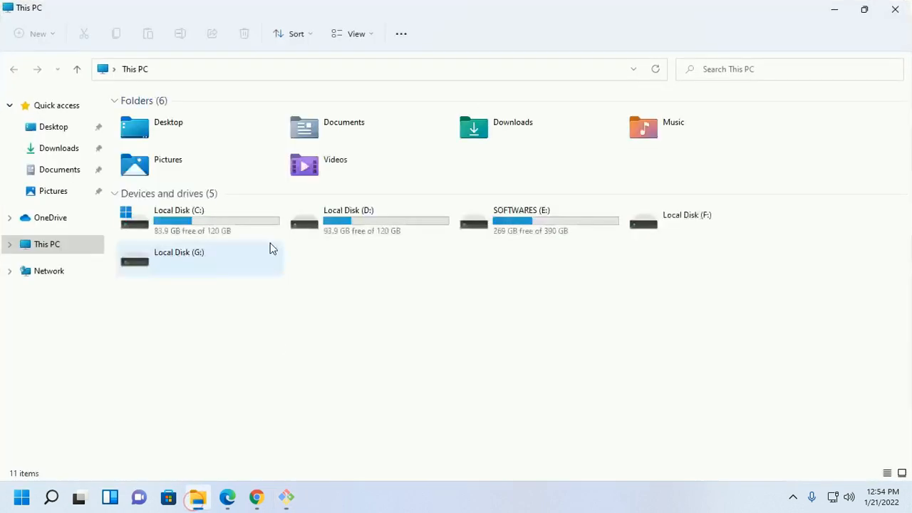
Browse to Desktop/myproject and enable Hidden items so .git appears.
{"action": "left_click", "coordinate": [53, 127]}
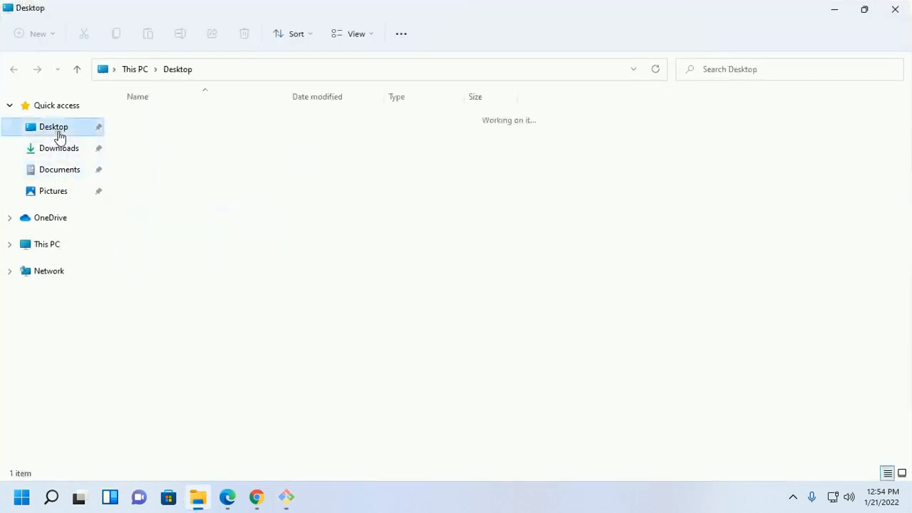
{"action": "double_click", "coordinate": [149, 118]}
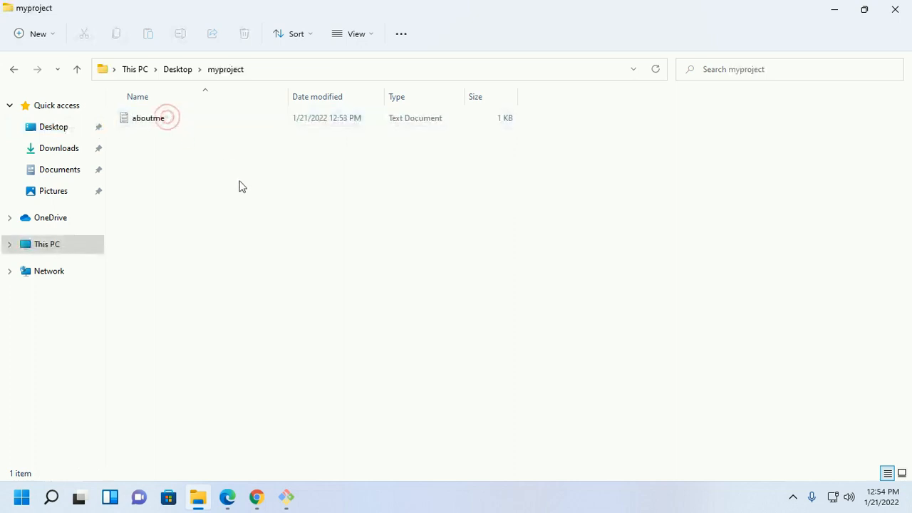
{"action": "left_click", "coordinate": [373, 34]}
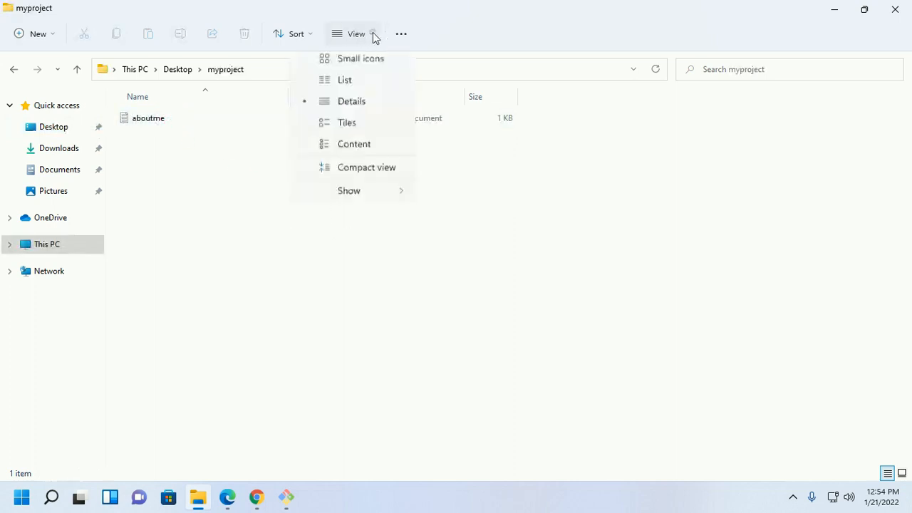
{"action": "left_click", "coordinate": [360, 261]}
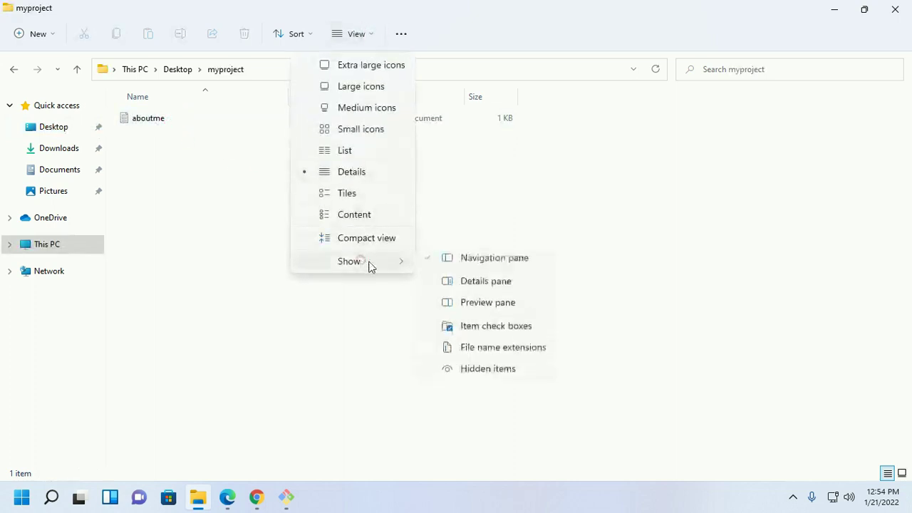
{"action": "left_click", "coordinate": [489, 374]}
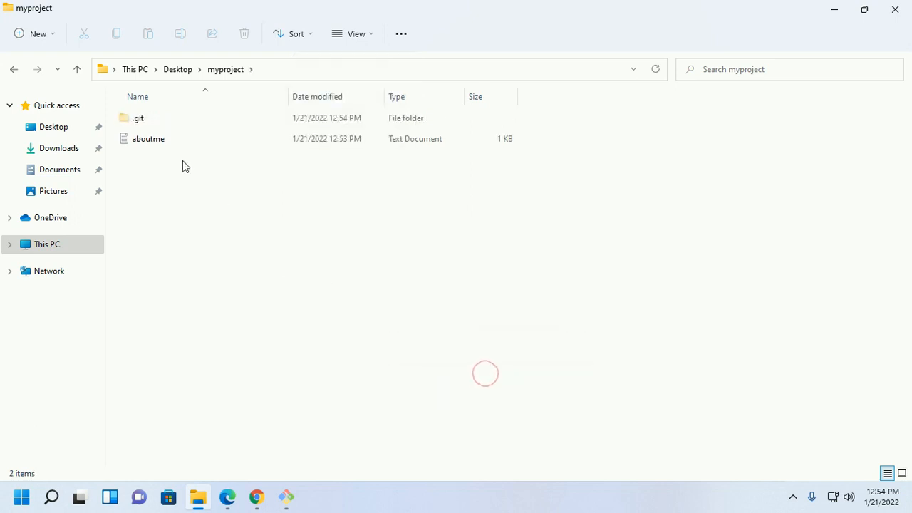
Look through the seven items inside .git, then close File Explorer.
{"action": "double_click", "coordinate": [157, 118]}
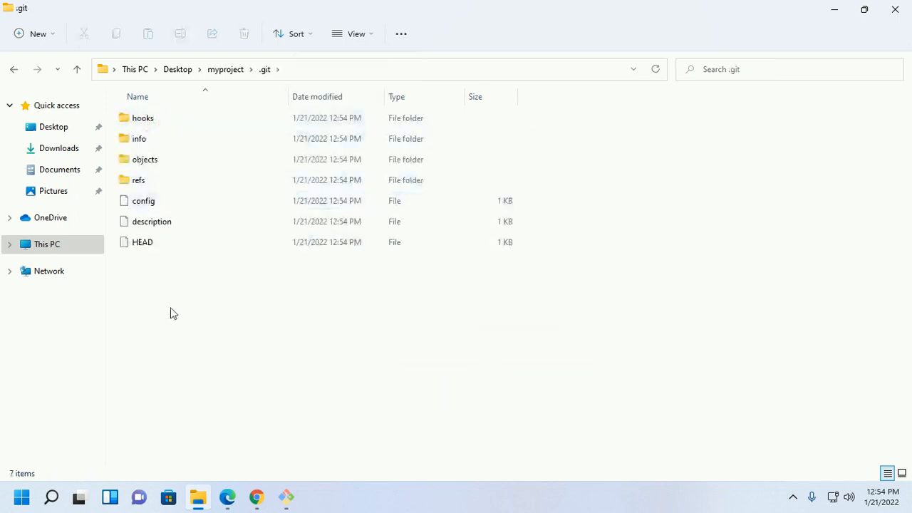
{"action": "mouse_move", "coordinate": [173, 324]}
{"action": "left_mouse_down"}
{"action": "mouse_move", "coordinate": [301, 296]}
{"action": "mouse_move", "coordinate": [354, 98]}
{"action": "left_mouse_up"}
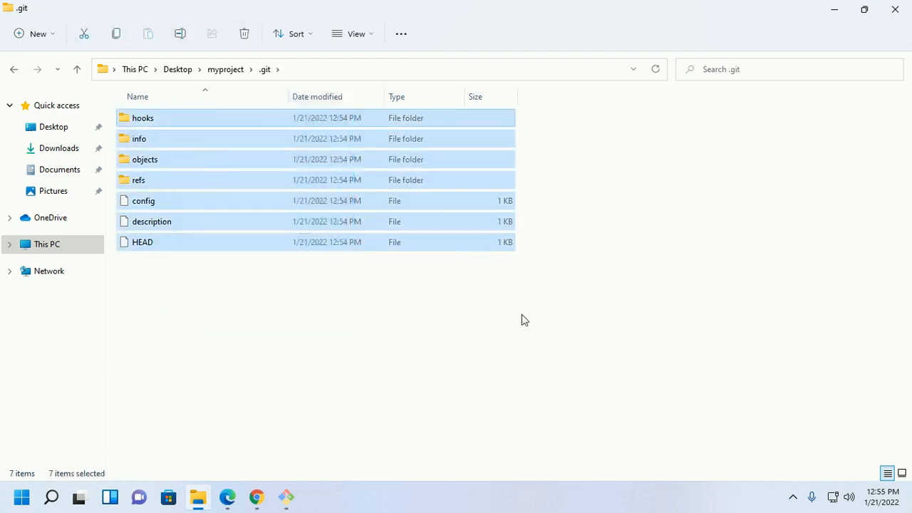
{"action": "left_click", "coordinate": [520, 314]}
{"action": "left_click", "coordinate": [896, 8]}
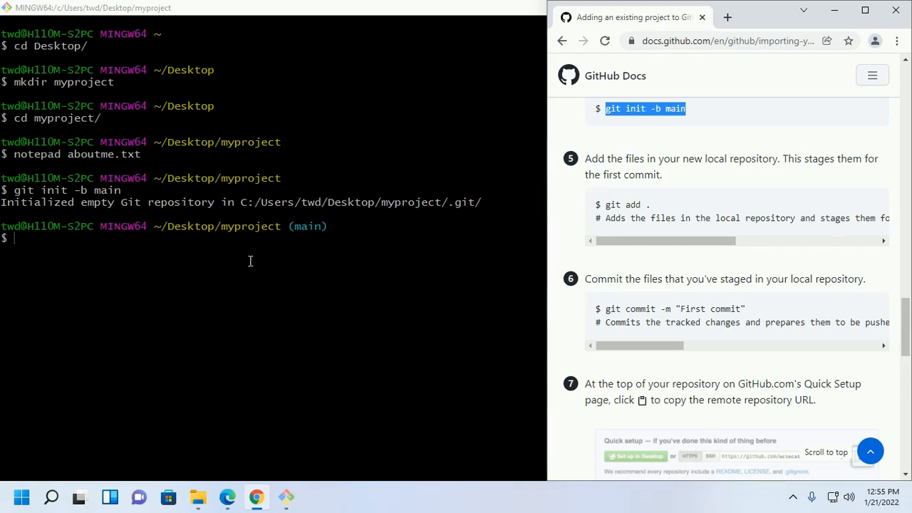
Stage everything in myproject with 'git add .' and return to the guide.
{"action": "left_click", "coordinate": [200, 266]}
{"action": "type", "text": "git "}
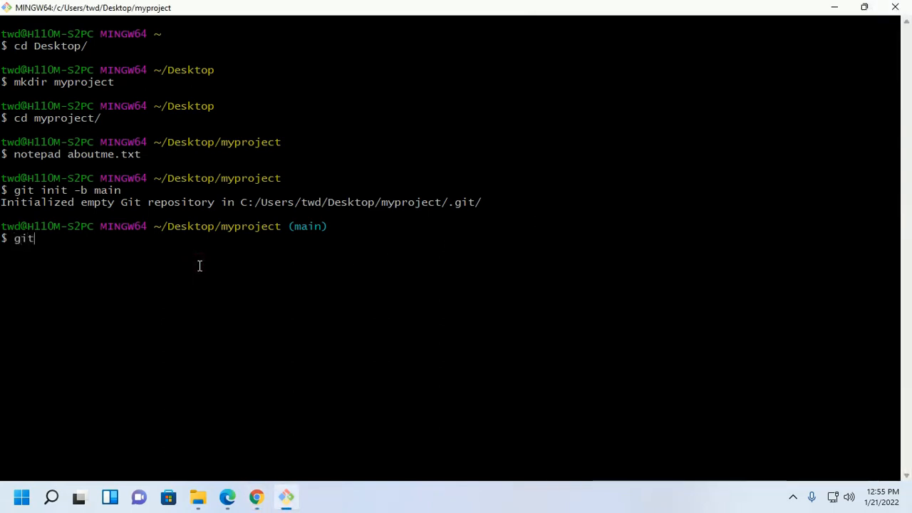
{"action": "type", "text": "add ."}
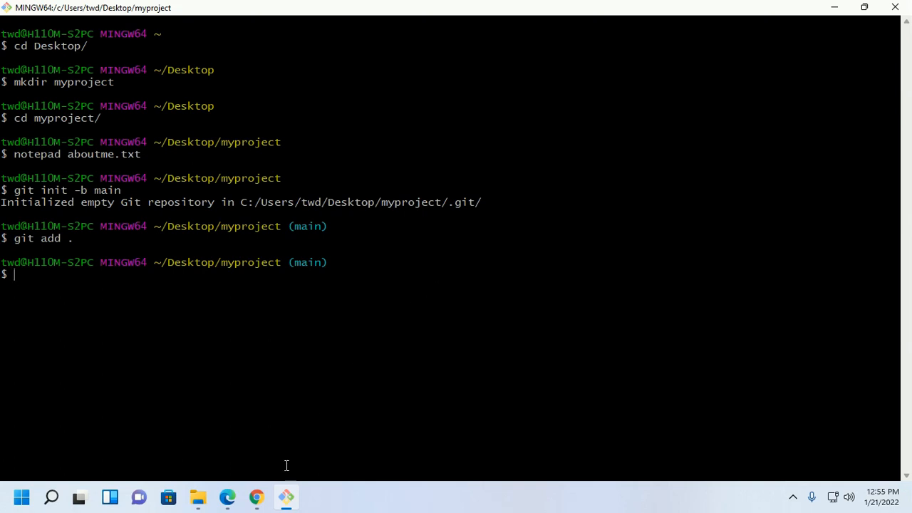
{"action": "left_click", "coordinate": [257, 497]}
{"action": "scroll", "coordinate": [572, 174], "scroll_direction": "down", "scroll_amount": 2}
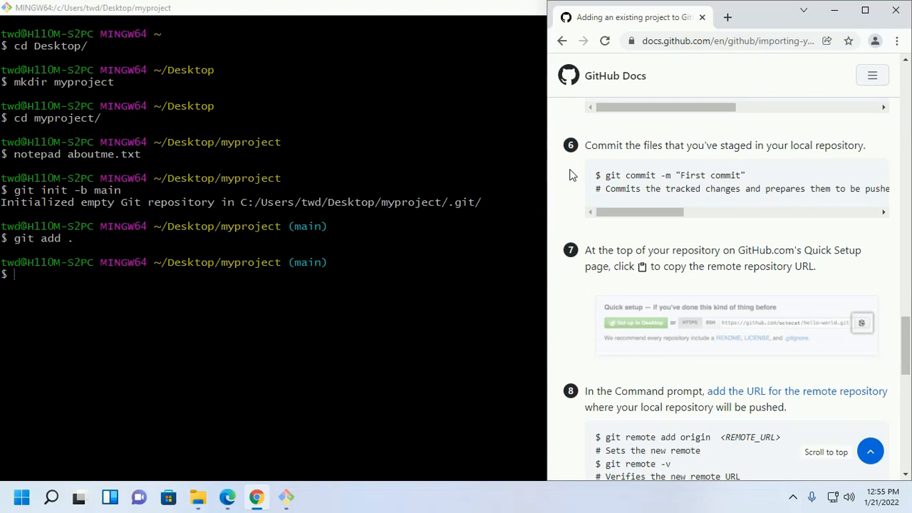
Copy 'git commit -m "First commit"' from the guide and run it in myproject.
{"action": "left_click_drag", "start_coordinate": [605, 175], "coordinate": [746, 178]}
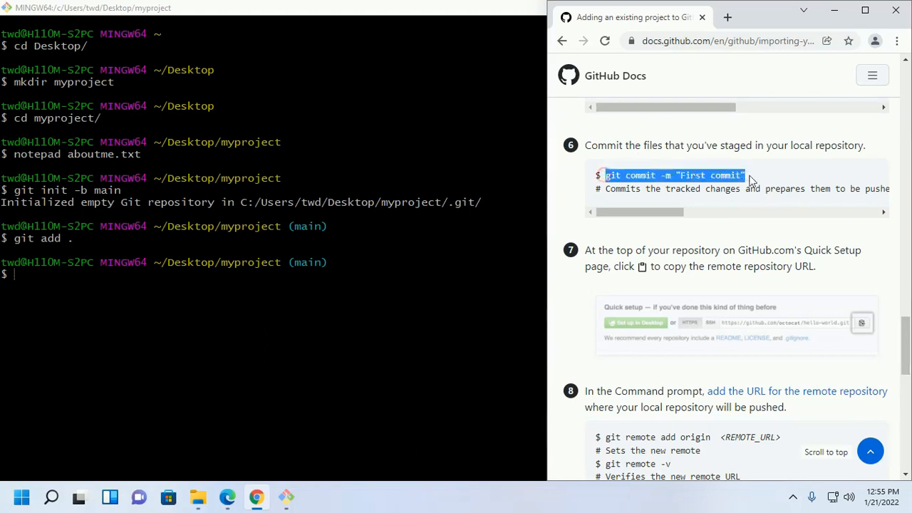
{"action": "right_click", "coordinate": [747, 178]}
{"action": "left_click", "coordinate": [520, 187]}
{"action": "key", "text": "super+Up"}
{"action": "right_click", "coordinate": [112, 316]}
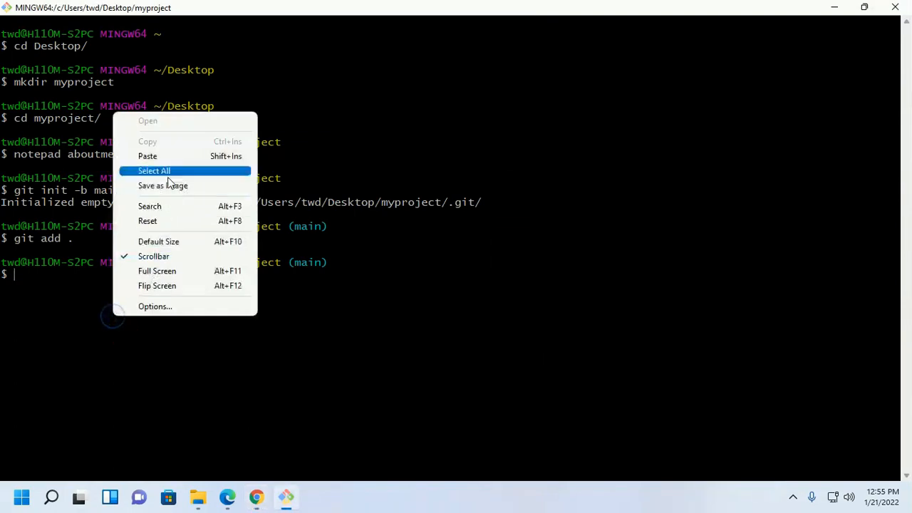
{"action": "left_click", "coordinate": [147, 156]}
{"action": "key", "text": "Return"}
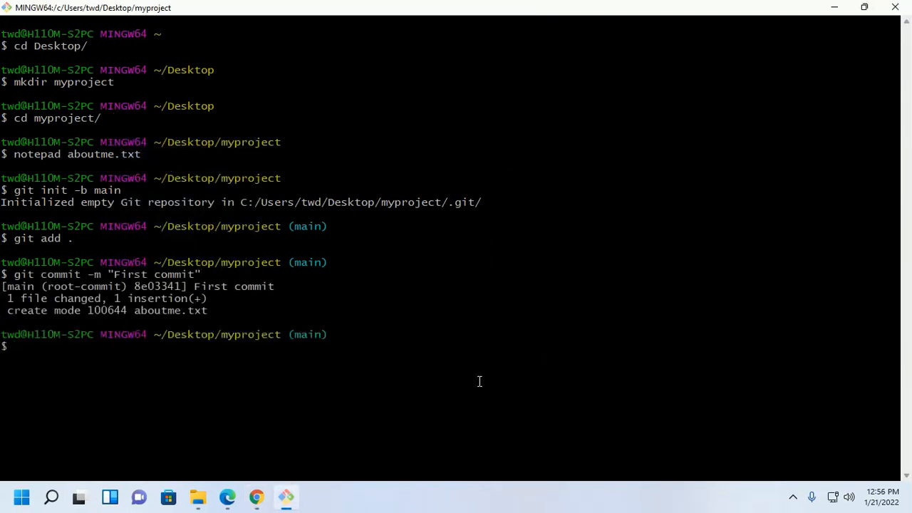
{"action": "key", "text": "super+Left"}
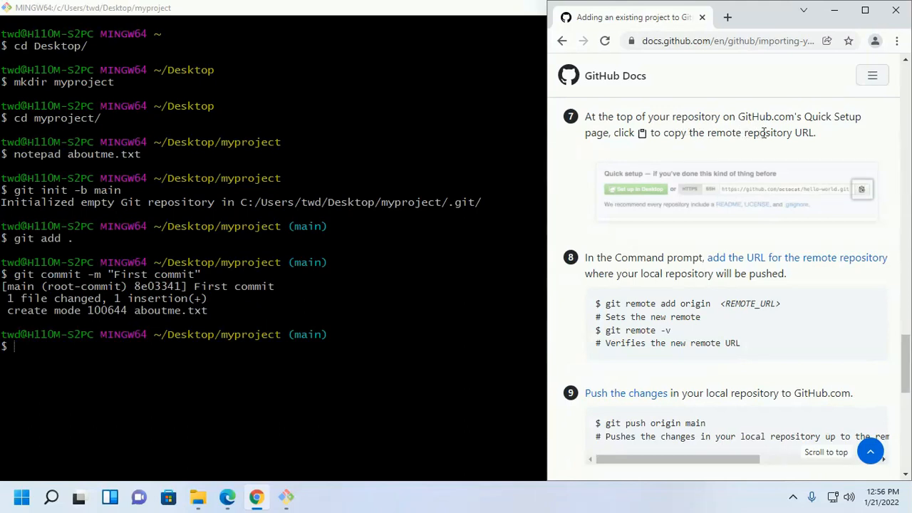
{"action": "mouse_move", "coordinate": [228, 497]}
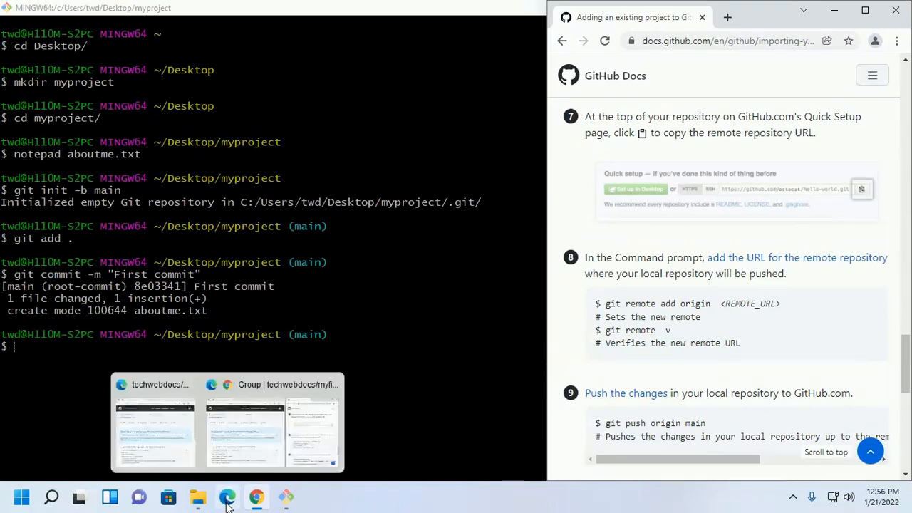
Copy the myfirstproject HTTPS URL from its Quick setup page via the copy icon.
{"action": "left_click", "coordinate": [154, 433]}
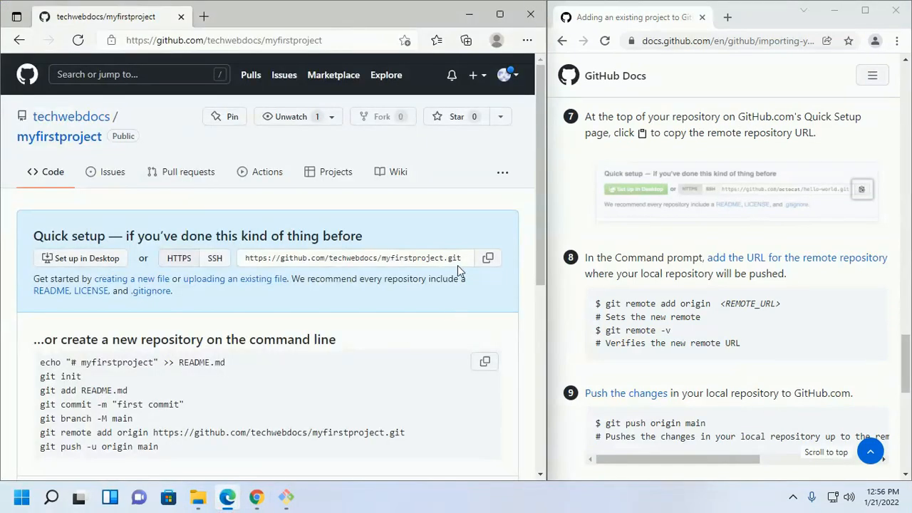
{"action": "left_click_drag", "start_coordinate": [245, 258], "coordinate": [465, 258]}
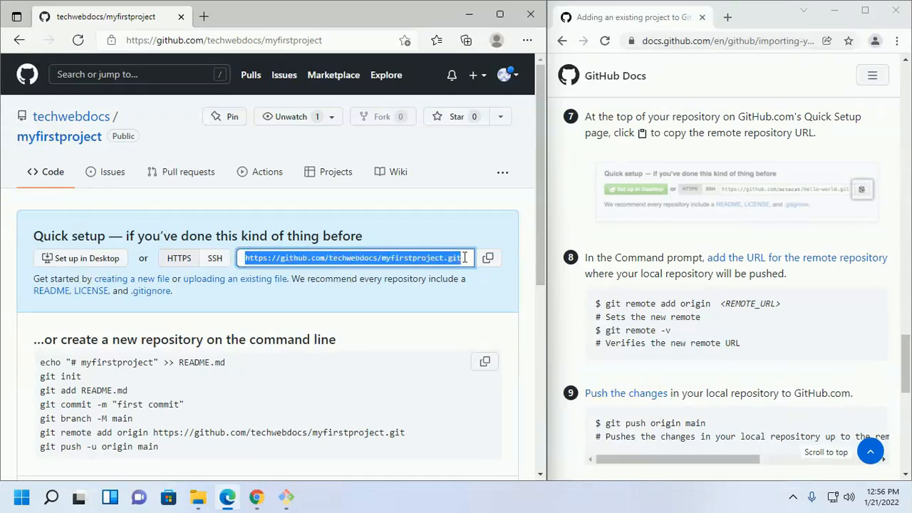
{"action": "left_click", "coordinate": [436, 221]}
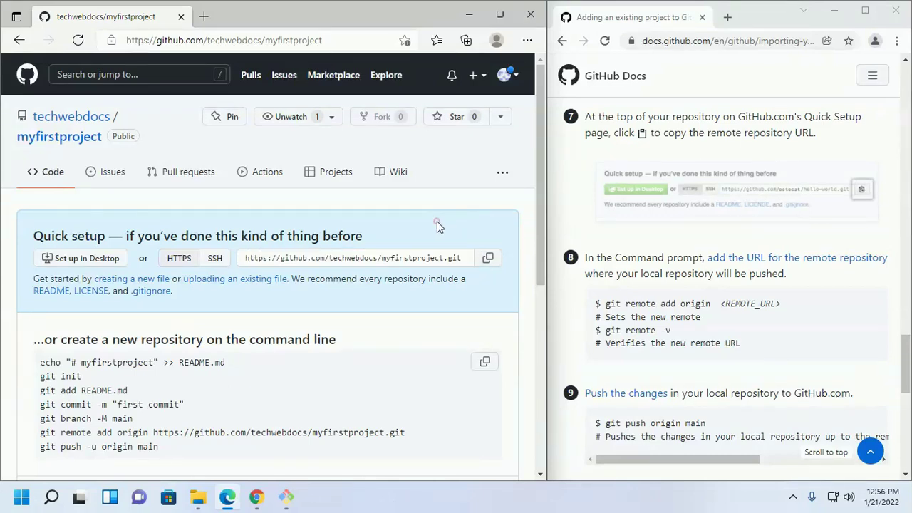
{"action": "left_click", "coordinate": [488, 258]}
{"action": "left_click", "coordinate": [808, 288]}
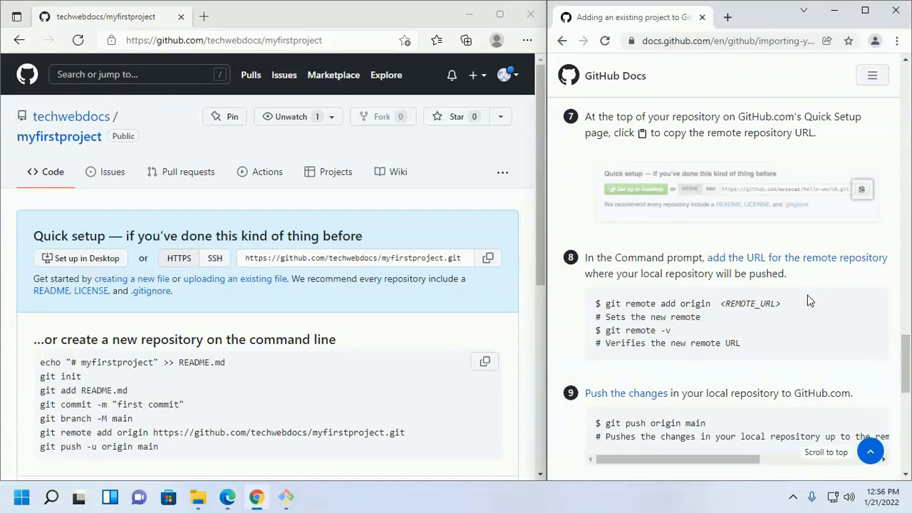
{"action": "scroll", "coordinate": [809, 301], "scroll_direction": "down", "scroll_amount": 1}
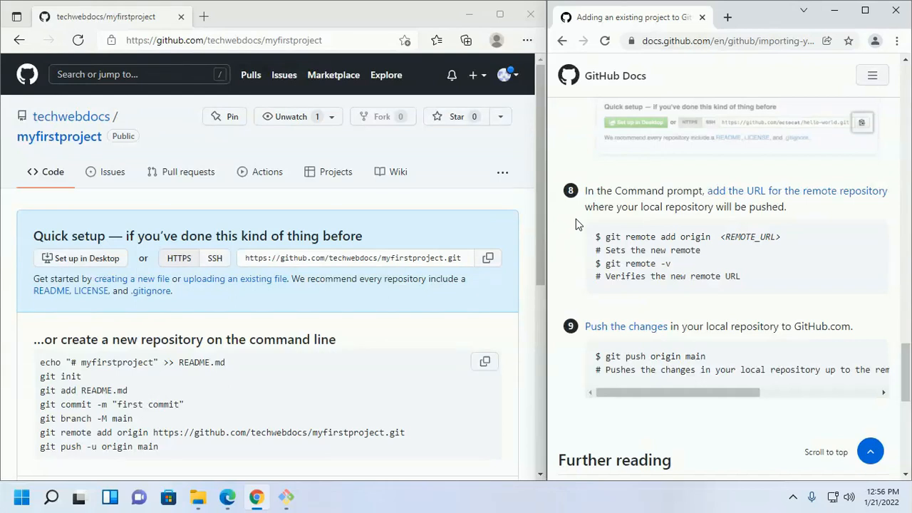
{"action": "left_click", "coordinate": [470, 12]}
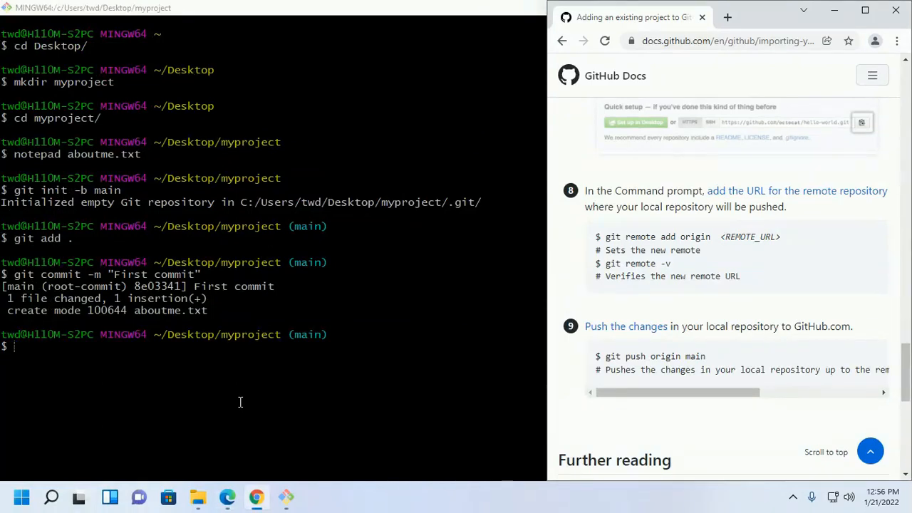
Run 'git remote add origin' with the pasted myfirstproject URL.
{"action": "key", "text": "alt+Return"}
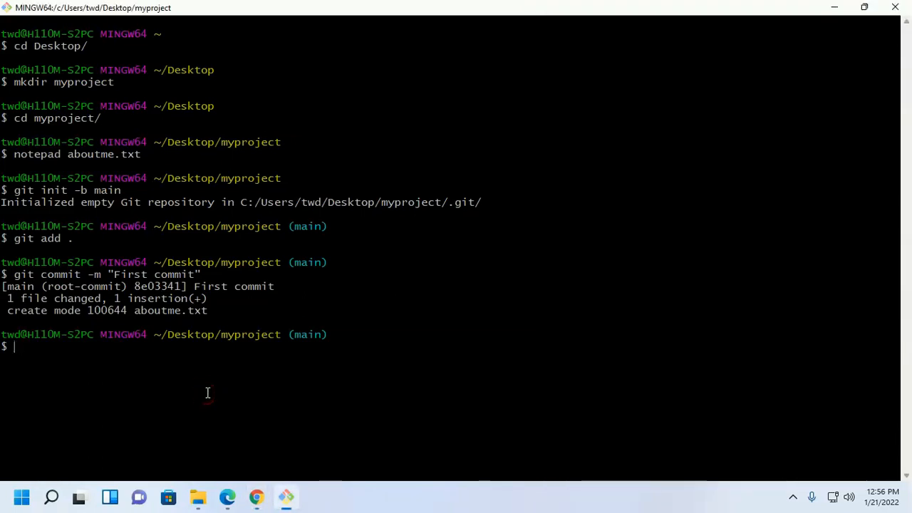
{"action": "type", "text": "git "}
{"action": "type", "text": "remo"}
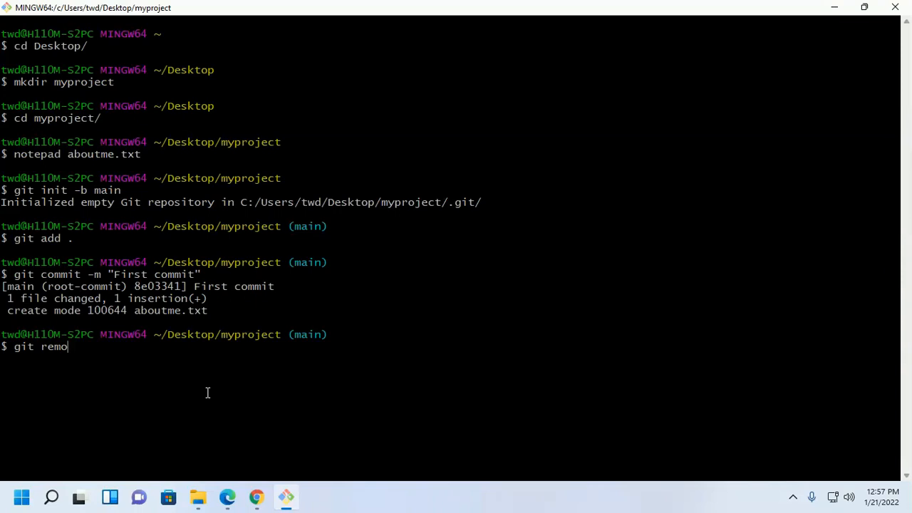
{"action": "type", "text": "te add "}
{"action": "type", "text": "ori"}
{"action": "type", "text": "gin"}
{"action": "right_click", "coordinate": [240, 383]}
{"action": "left_click", "coordinate": [283, 226]}
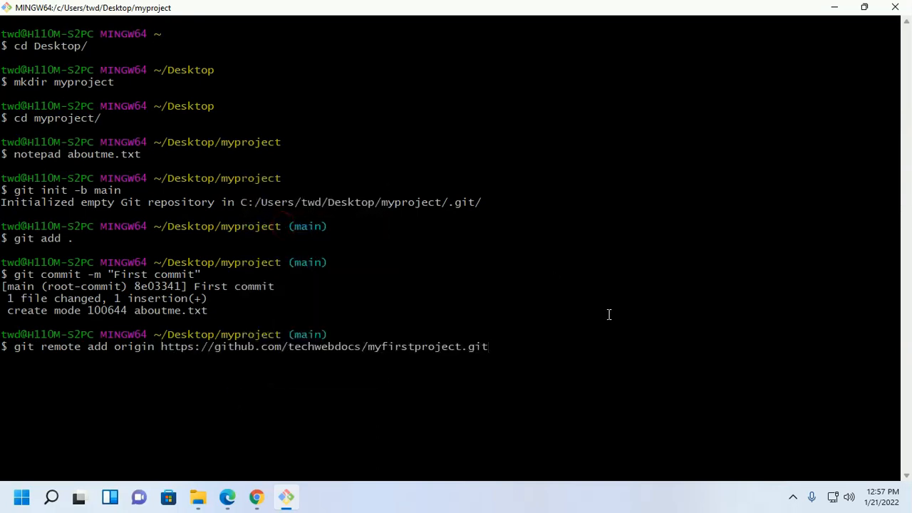
{"action": "key", "text": "Return"}
{"action": "key", "text": "alt+Tab"}
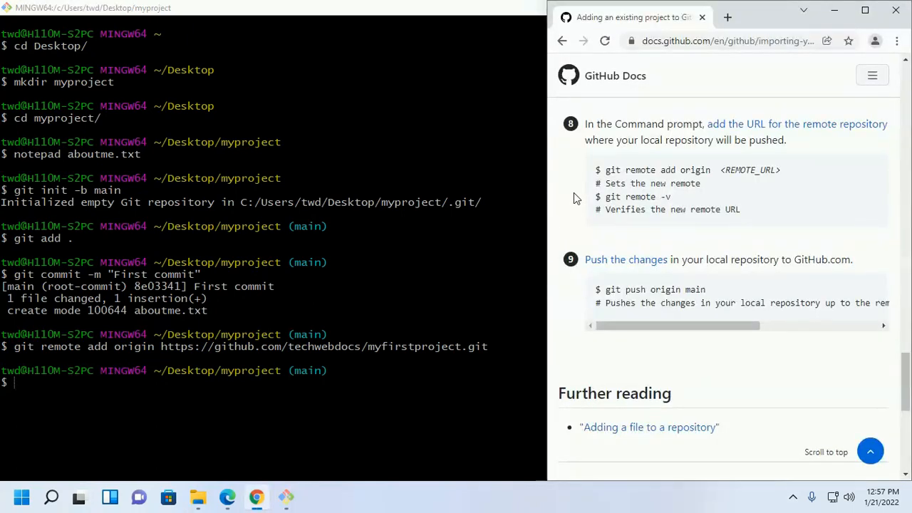
Copy and run 'git remote -v' to confirm origin's fetch and push URLs.
{"action": "left_click_drag", "start_coordinate": [671, 196], "coordinate": [605, 196]}
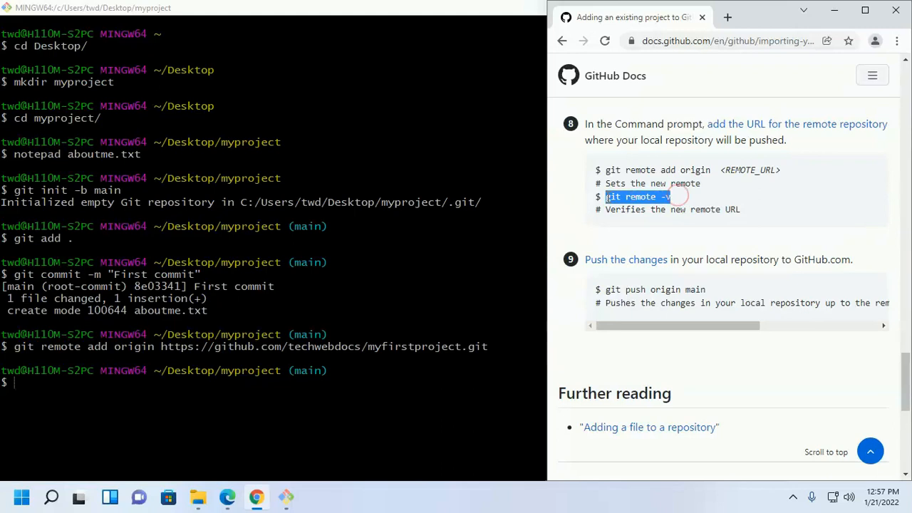
{"action": "right_click", "coordinate": [613, 198]}
{"action": "left_click", "coordinate": [627, 214]}
{"action": "key", "text": "alt+Tab"}
{"action": "right_click", "coordinate": [264, 405]}
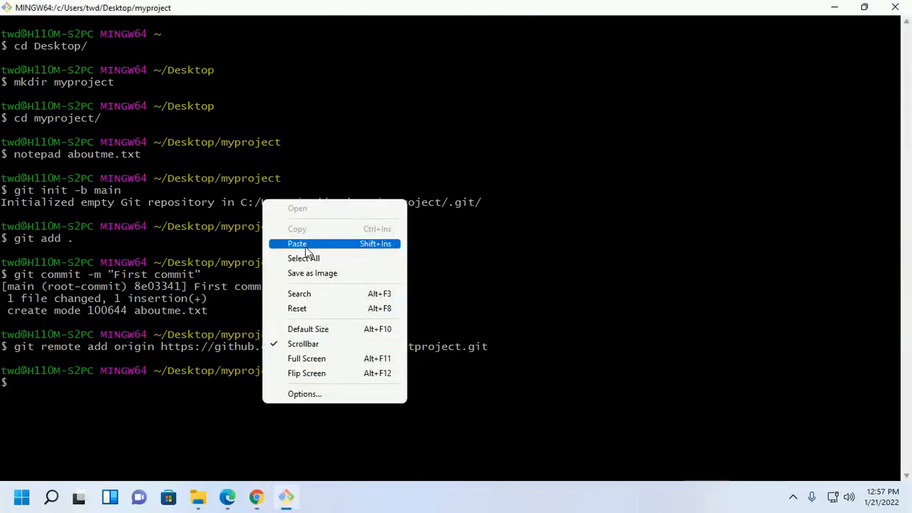
{"action": "left_click", "coordinate": [298, 243]}
{"action": "key", "text": "Return"}
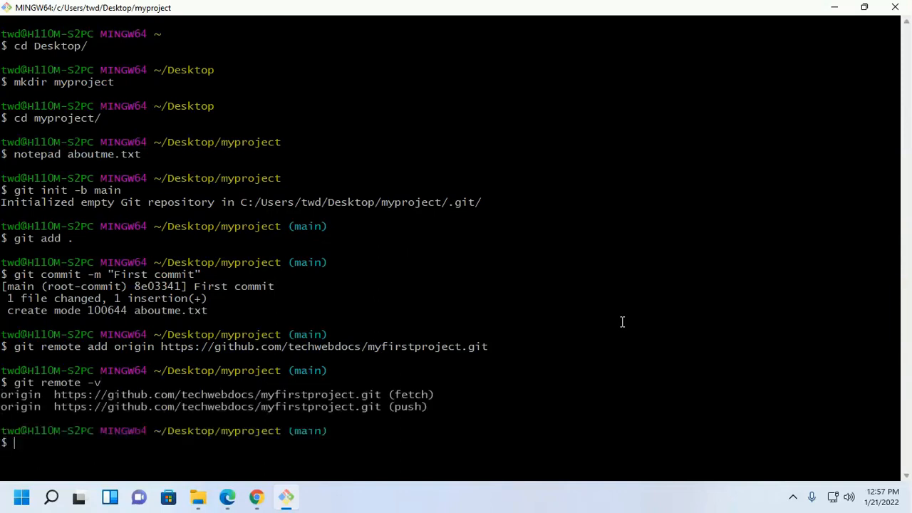
{"action": "key", "text": "alt+Tab"}
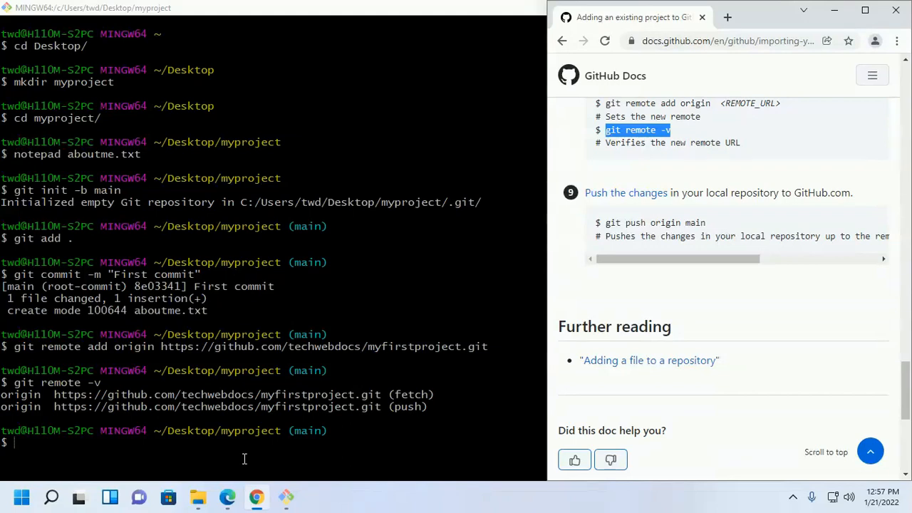
Run git push origin main and choose browser sign-in for GitHub authentication.
{"action": "key", "text": "super+Up"}
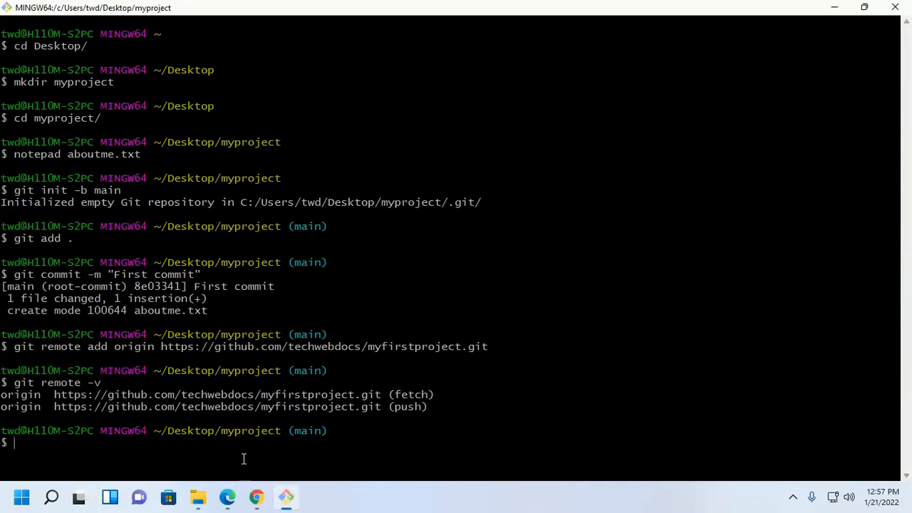
{"action": "type", "text": "git pu"}
{"action": "type", "text": "sh or"}
{"action": "type", "text": "igin "}
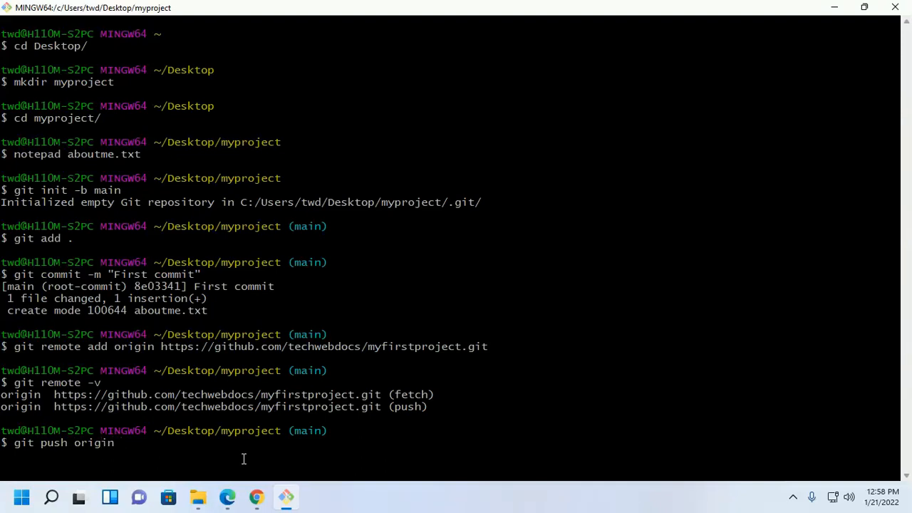
{"action": "type", "text": "ma"}
{"action": "type", "text": "in"}
{"action": "key", "text": "Return"}
{"action": "left_click", "coordinate": [432, 196]}
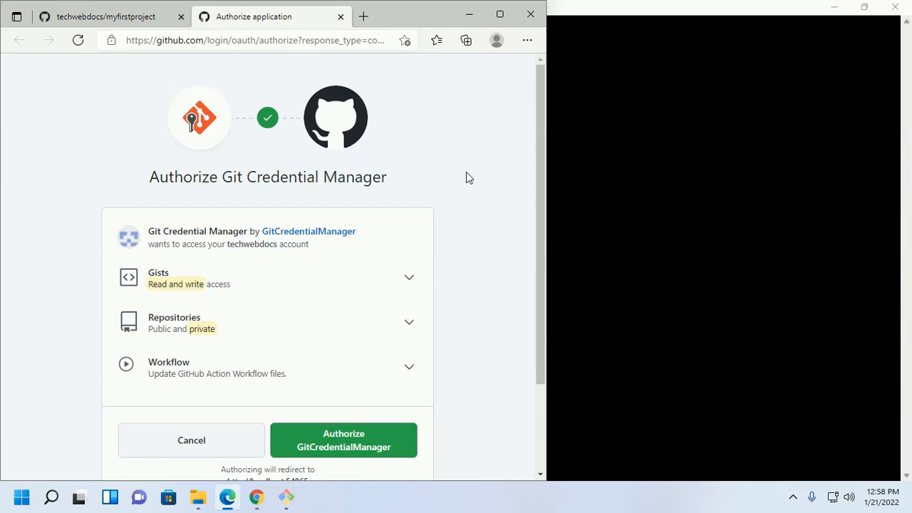
{"action": "scroll", "coordinate": [466, 177], "scroll_direction": "down", "scroll_amount": 2}
Authorize Git Credential Manager, then reload the myfirstproject repo and view the pushed aboutme.txt.
{"action": "left_click", "coordinate": [329, 327]}
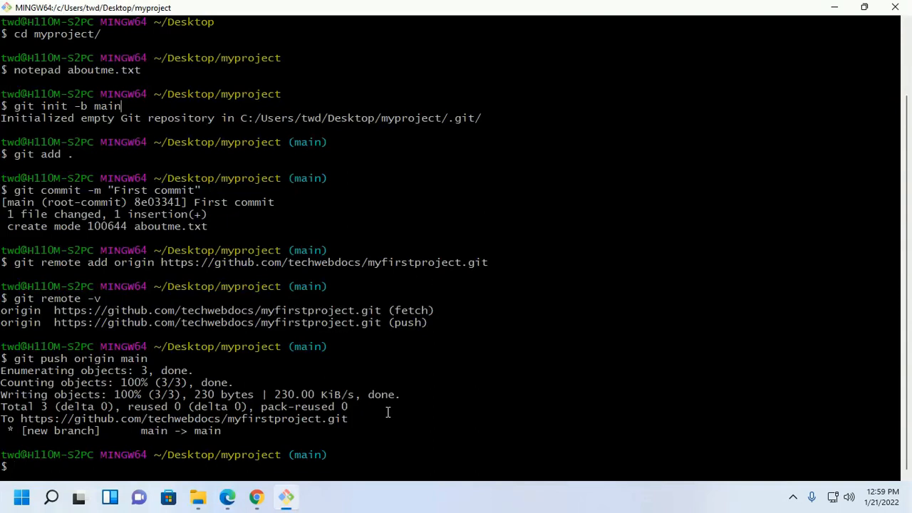
{"action": "left_click", "coordinate": [227, 496]}
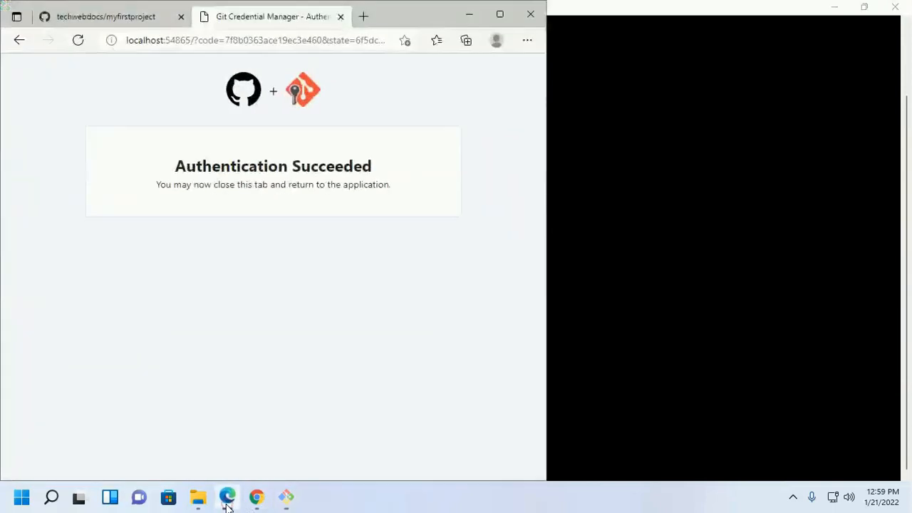
{"action": "left_click", "coordinate": [97, 16]}
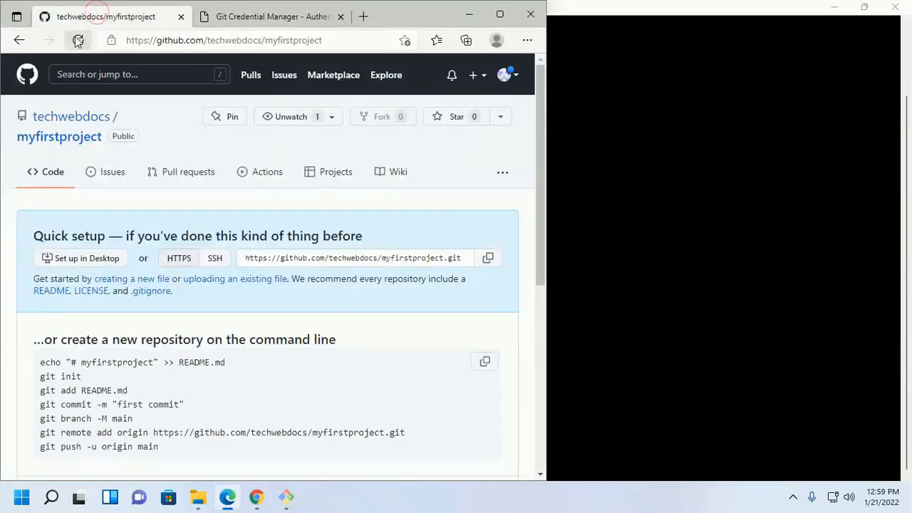
{"action": "left_click", "coordinate": [77, 40]}
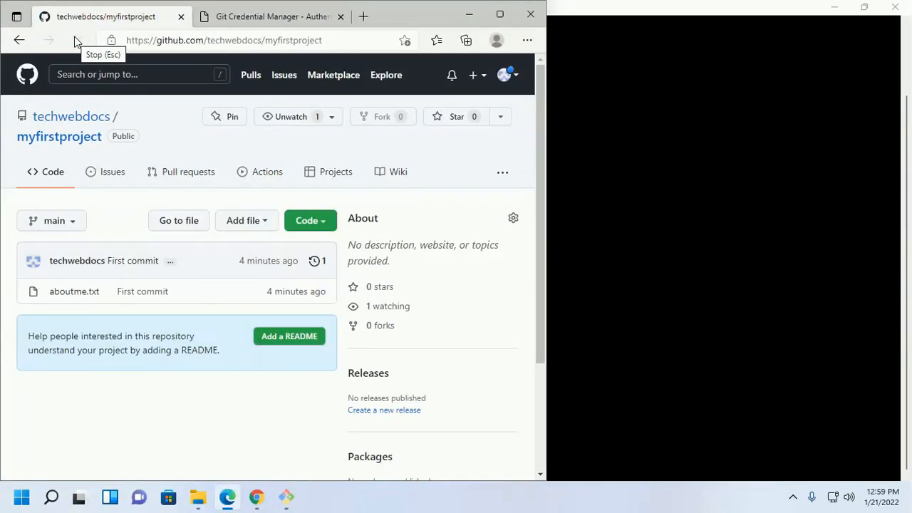
{"action": "left_click", "coordinate": [68, 291]}
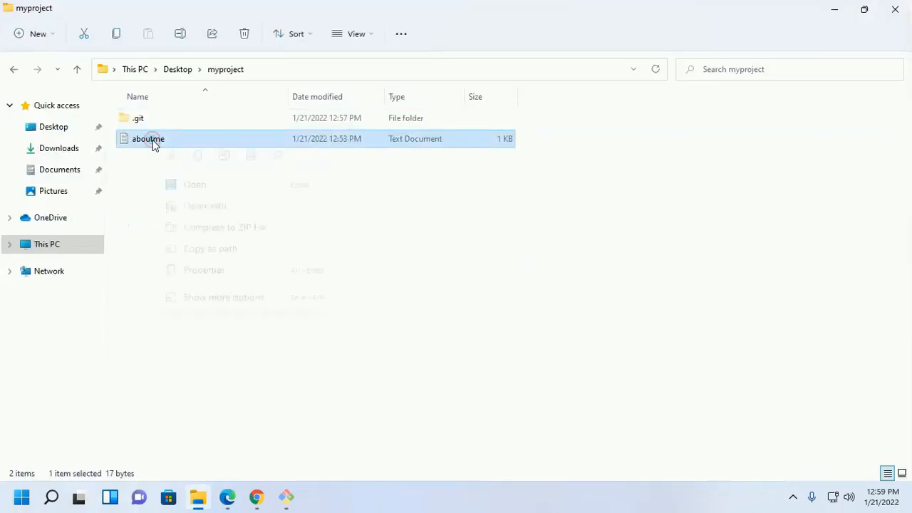
Edit aboutme.txt in Notepad to use the full name, save it, and close the file.
{"action": "left_click", "coordinate": [194, 184]}
{"action": "type", "text": "My name is Mahmud"}
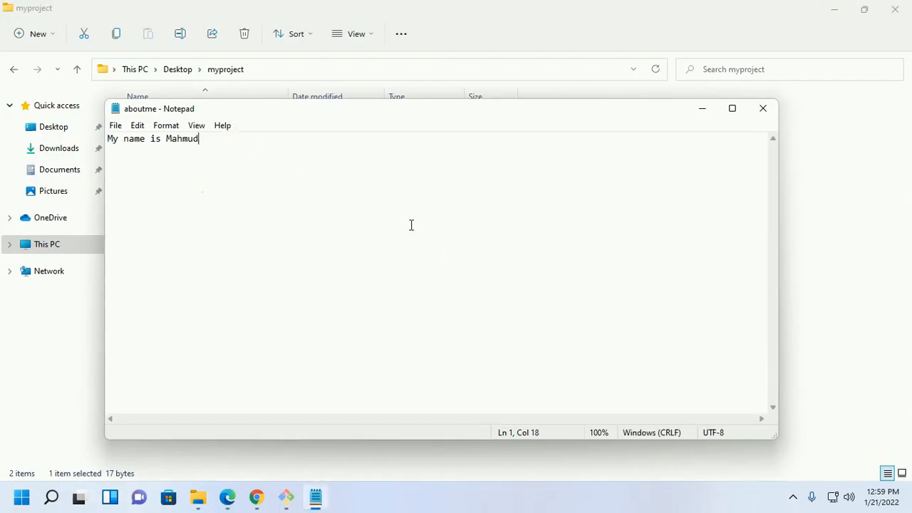
{"action": "key", "text": "BackSpace"}
{"action": "key", "text": "BackSpace"}
{"action": "key", "text": "BackSpace"}
{"action": "type", "text": "d."}
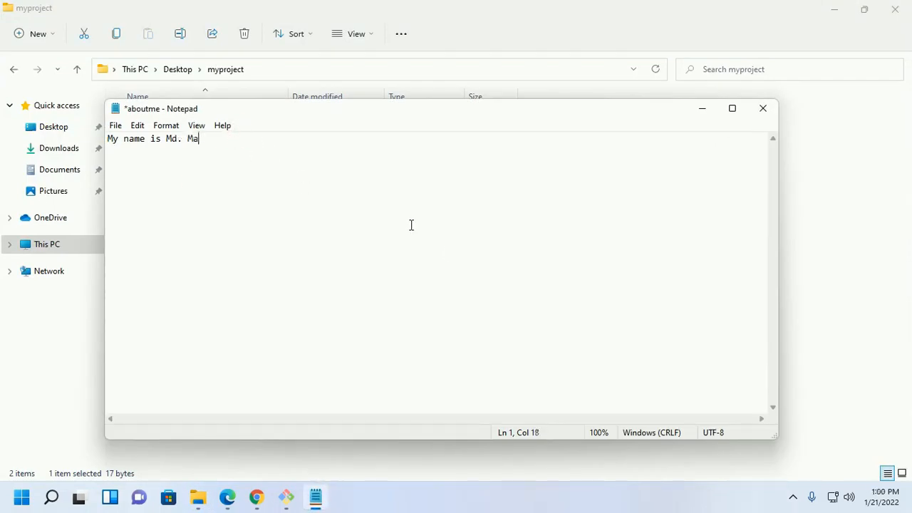
{"action": "type", "text": "Md. Mahmudul Islam"}
{"action": "key", "text": "ctrl+s"}
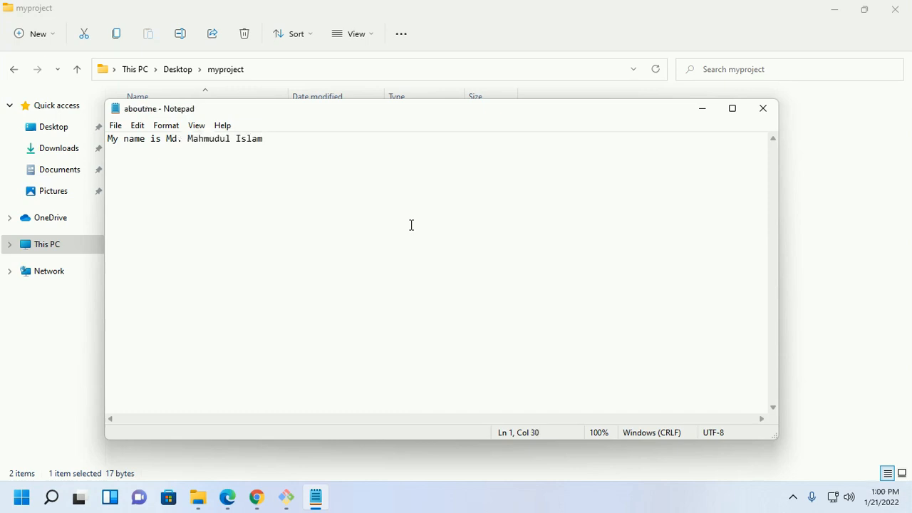
{"action": "left_click", "coordinate": [763, 108]}
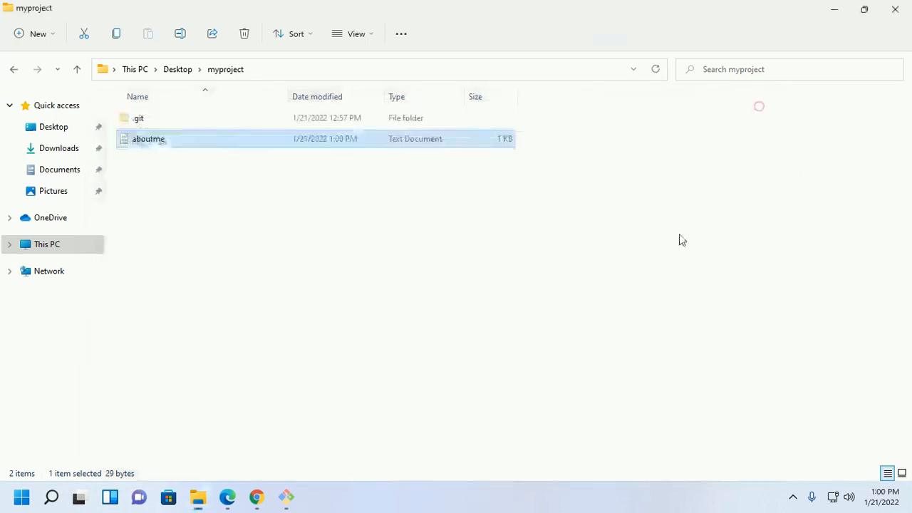
Stage all changes with git add . and commit them as "second commit".
{"action": "key", "text": "alt+Tab"}
{"action": "type", "text": "git ad"}
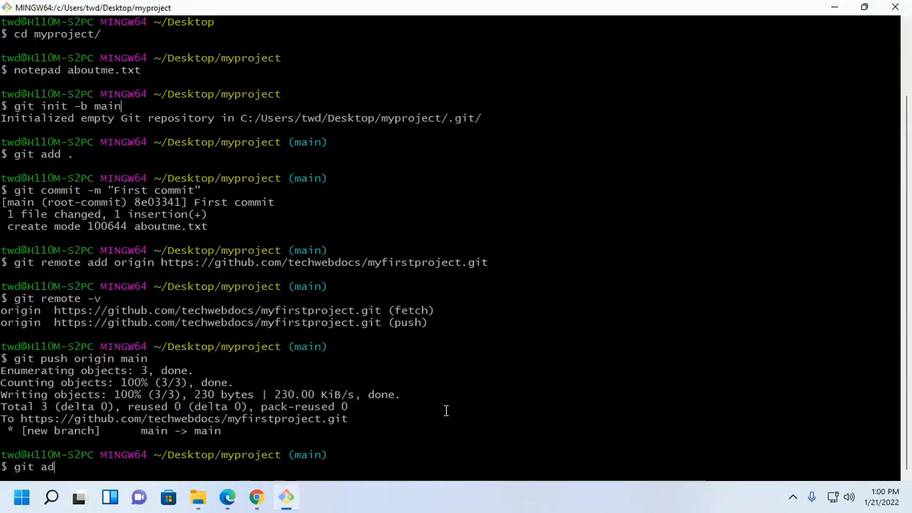
{"action": "type", "text": "d ."}
{"action": "key", "text": "Return"}
{"action": "type", "text": "git commit -m \"First commit\""}
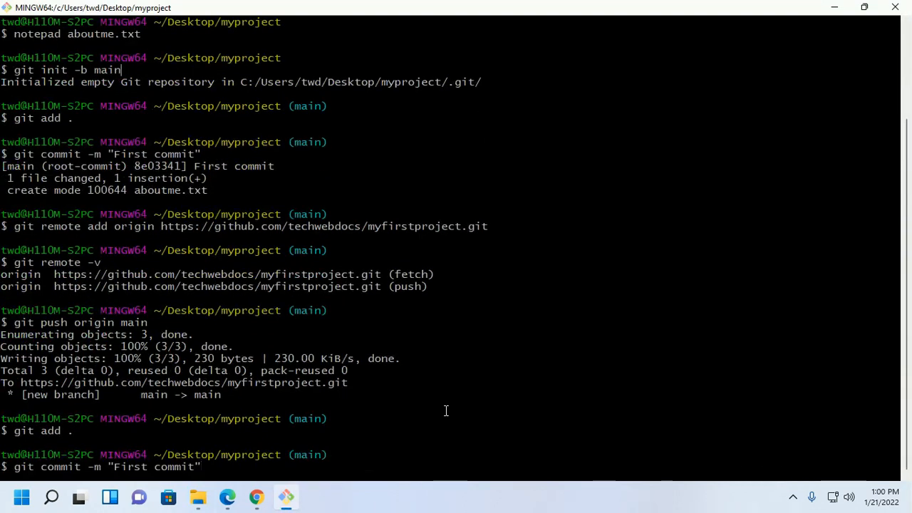
{"action": "key", "text": "BackSpace"}
{"action": "key", "text": "BackSpace"}
{"action": "key", "text": "BackSpace"}
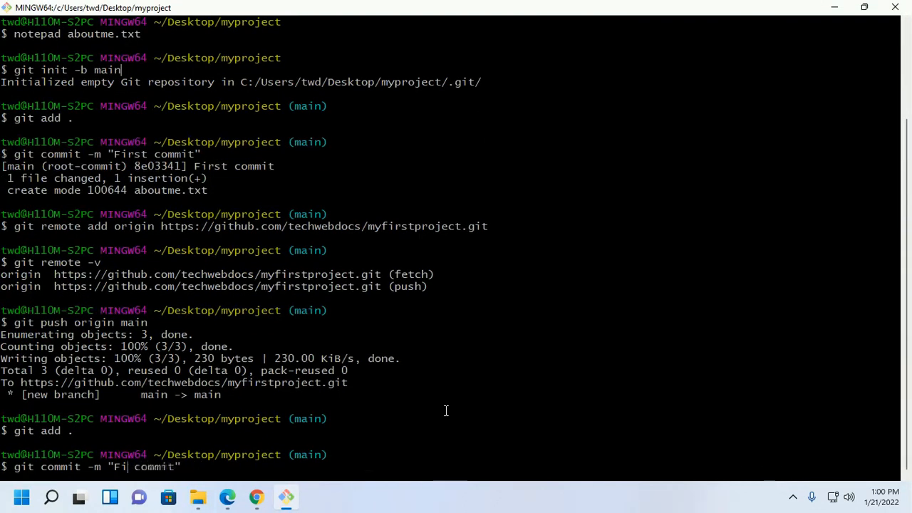
{"action": "key", "text": "BackSpace"}
{"action": "key", "text": "BackSpace"}
{"action": "type", "text": "s"}
{"action": "type", "text": "econd"}
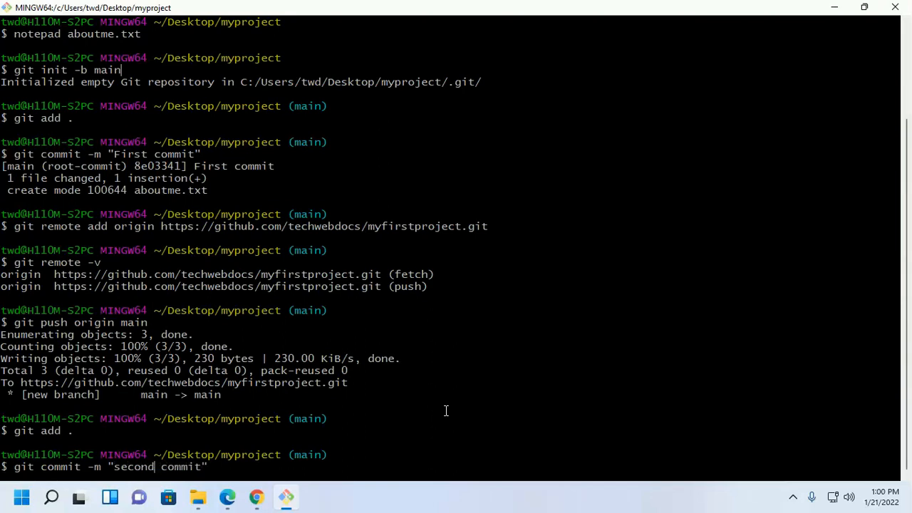
{"action": "key", "text": "End"}
{"action": "key", "text": "Return"}
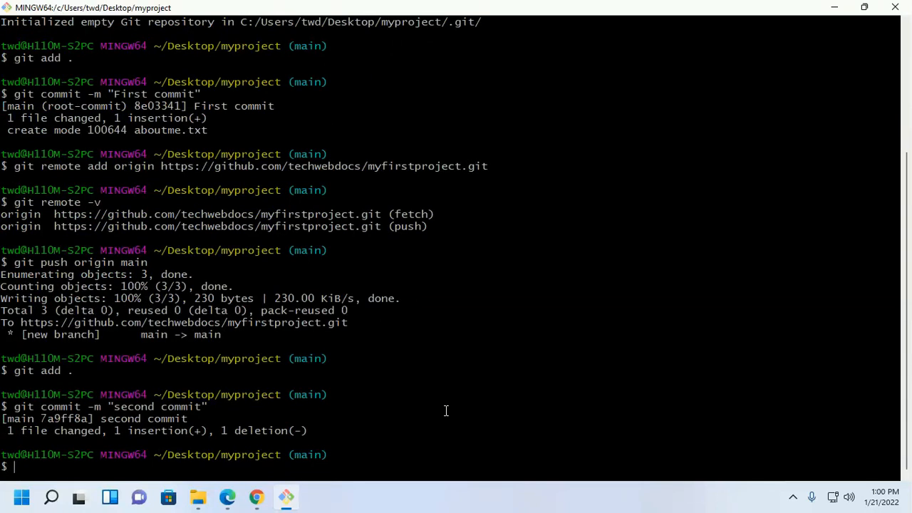
Push the second commit to origin main by recalling the earlier push command.
{"action": "key", "text": "Up"}
{"action": "key", "text": "Up"}
{"action": "key", "text": "Up"}
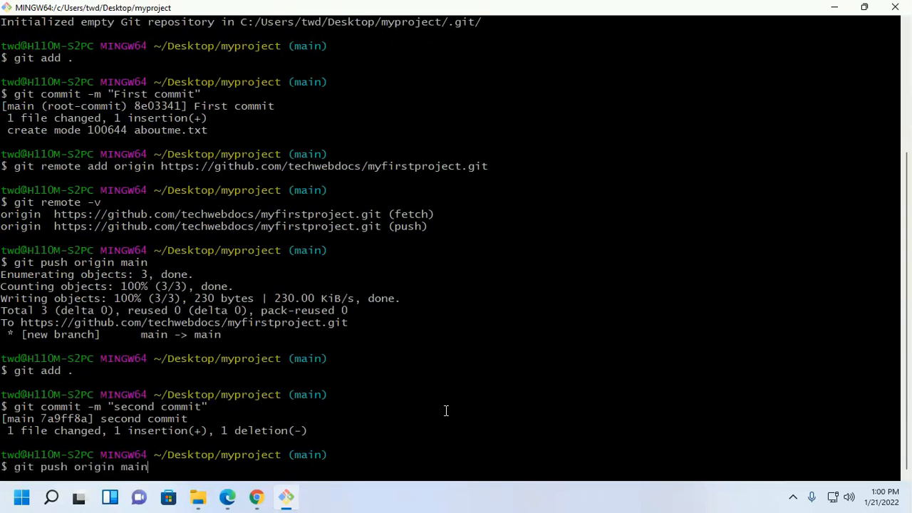
{"action": "key", "text": "Return"}
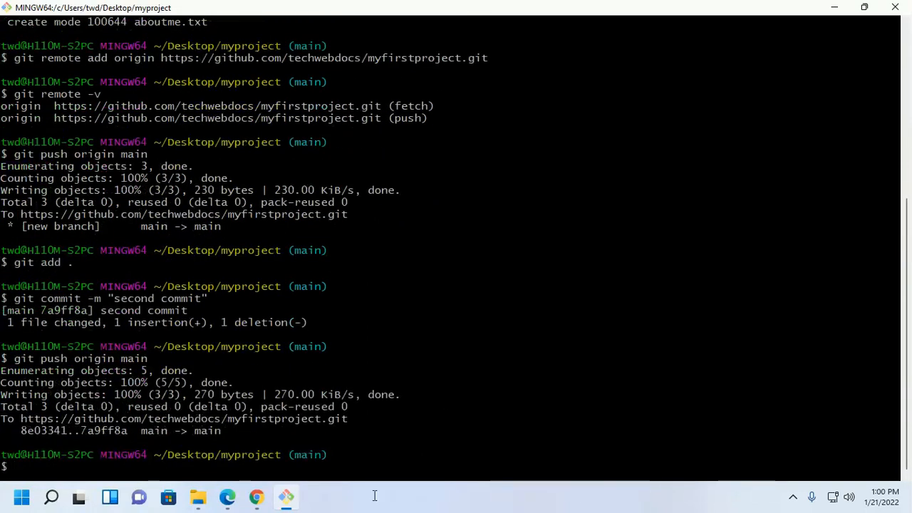
Reload the GitHub aboutme.txt page and select the updated full-name line from the second commit.
{"action": "left_click", "coordinate": [228, 497]}
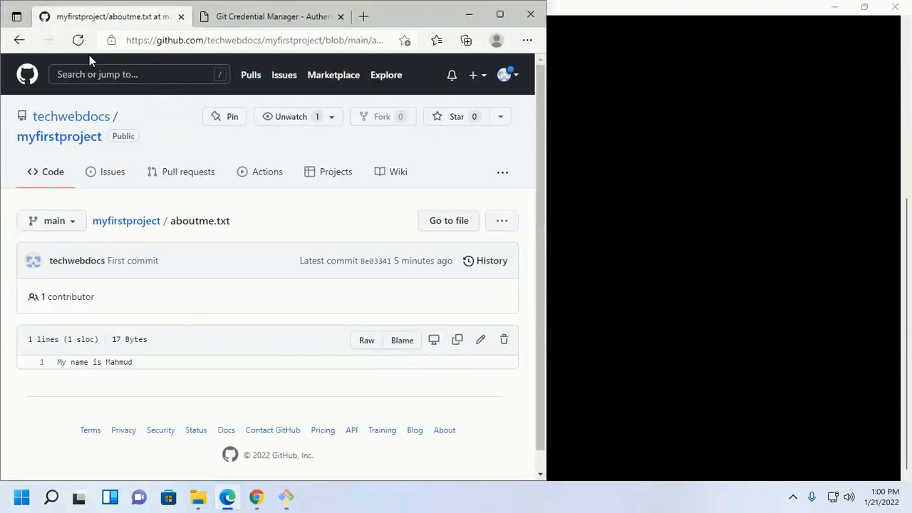
{"action": "left_click", "coordinate": [78, 41]}
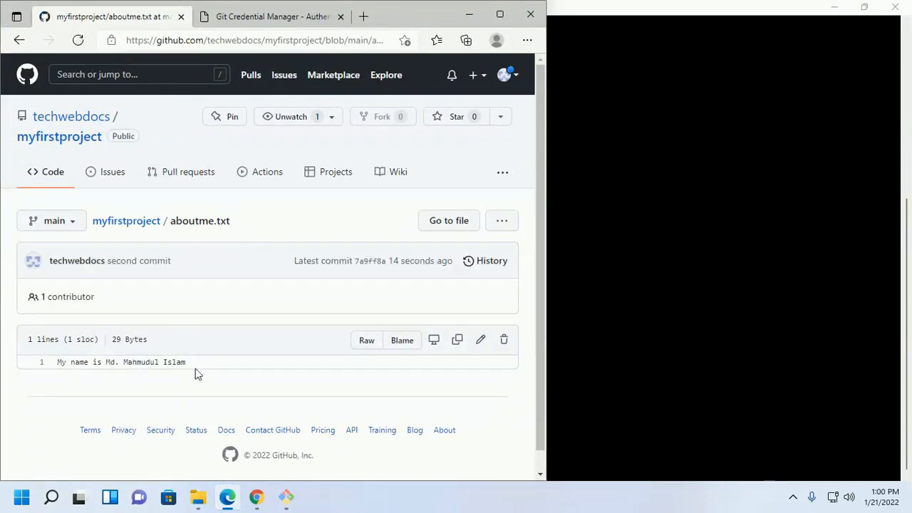
{"action": "left_click_drag", "start_coordinate": [186, 362], "coordinate": [55, 365]}
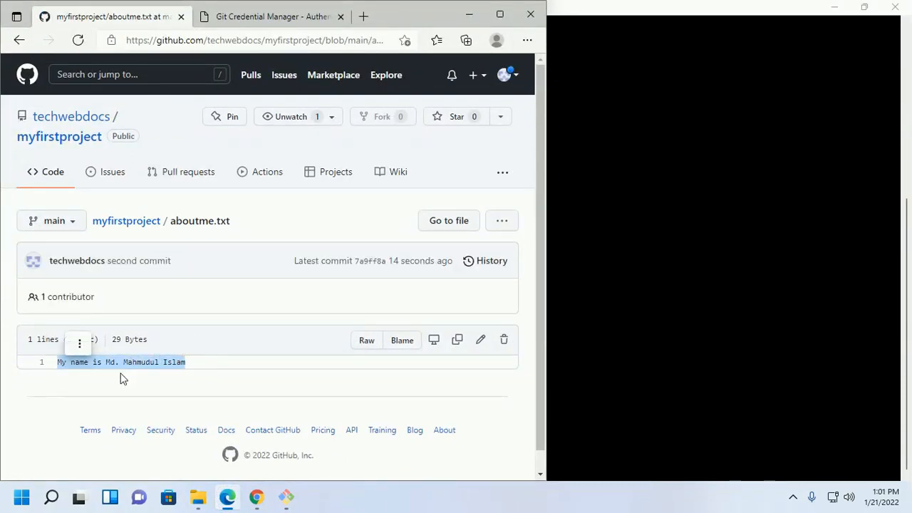